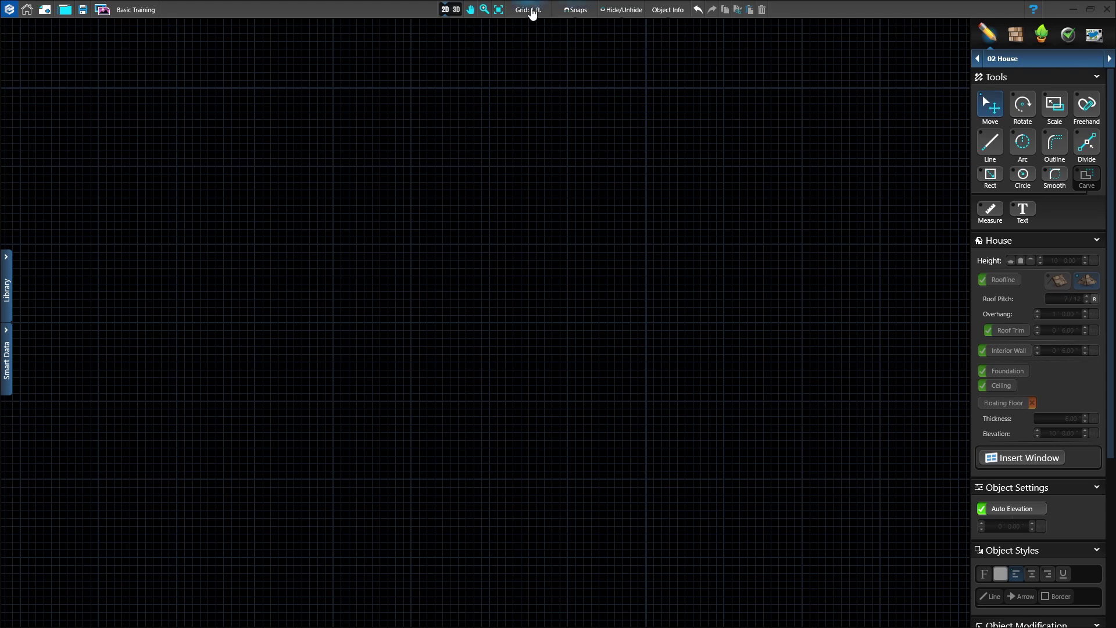
pyautogui.click(577, 11)
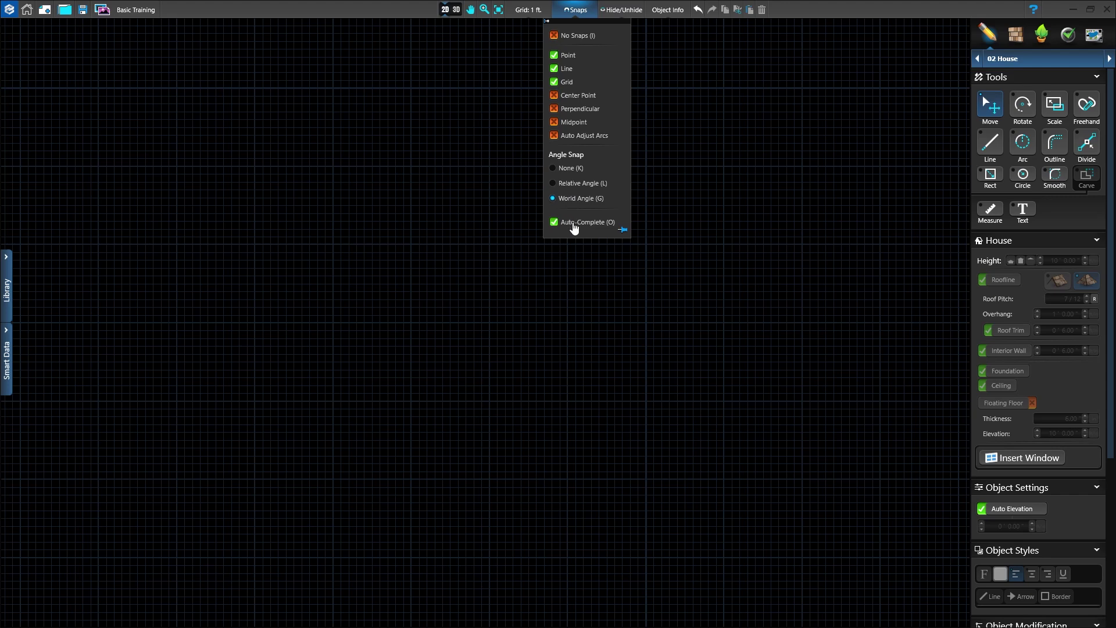
pyautogui.click(580, 11)
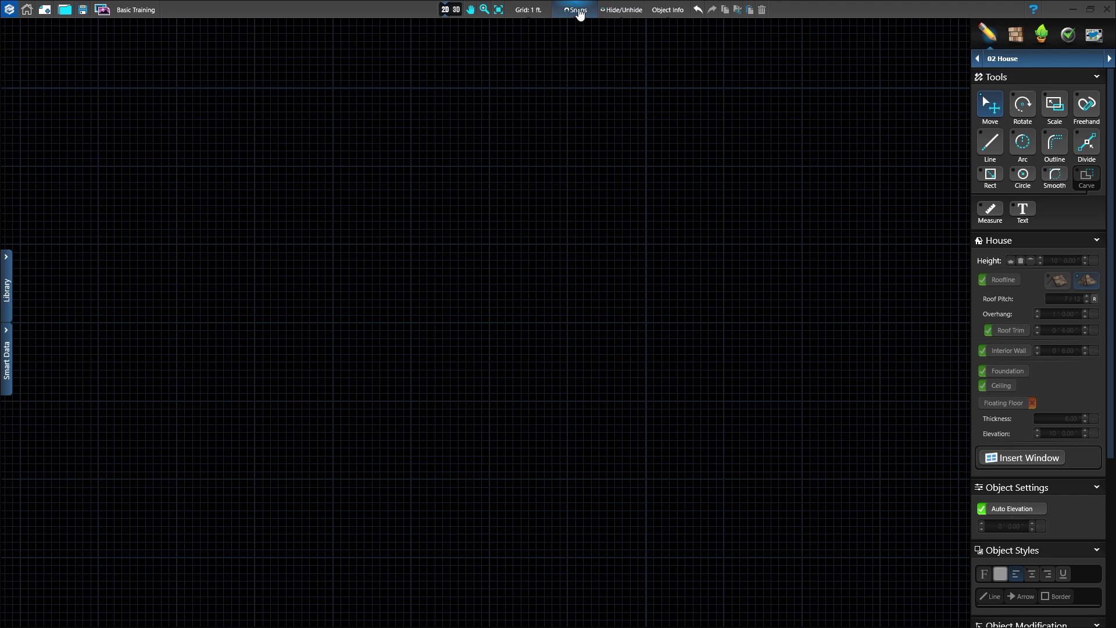
# Start the house outline with the Line tool, drawing connected walls of 15 ft, 53 ft, 14 ft, 4 ft and 26 ft
pyautogui.click(993, 145)
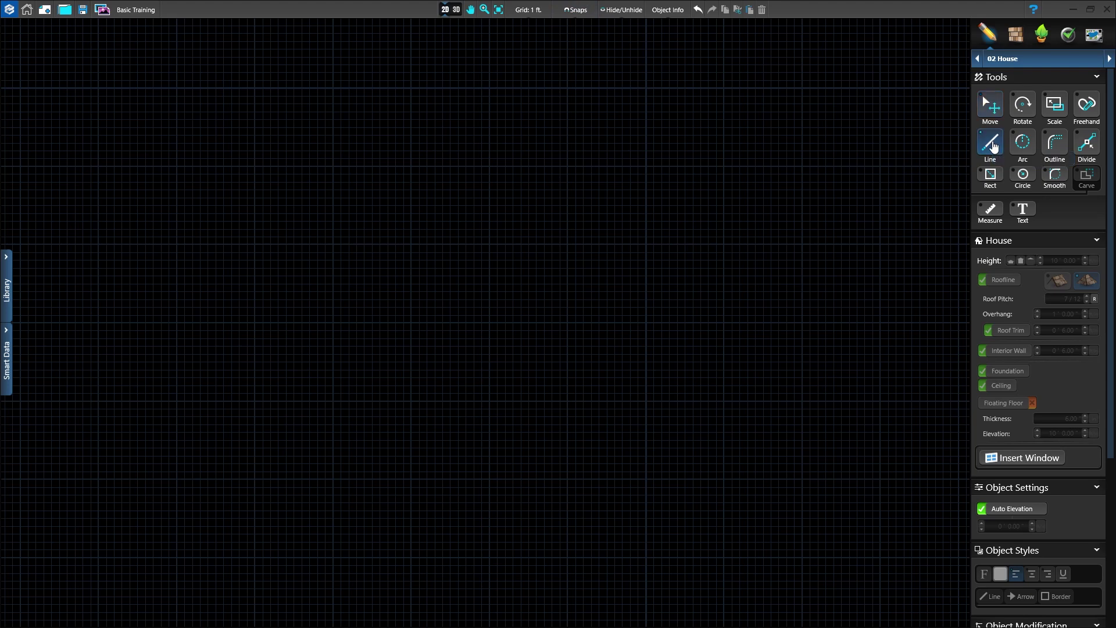
pyautogui.click(622, 92)
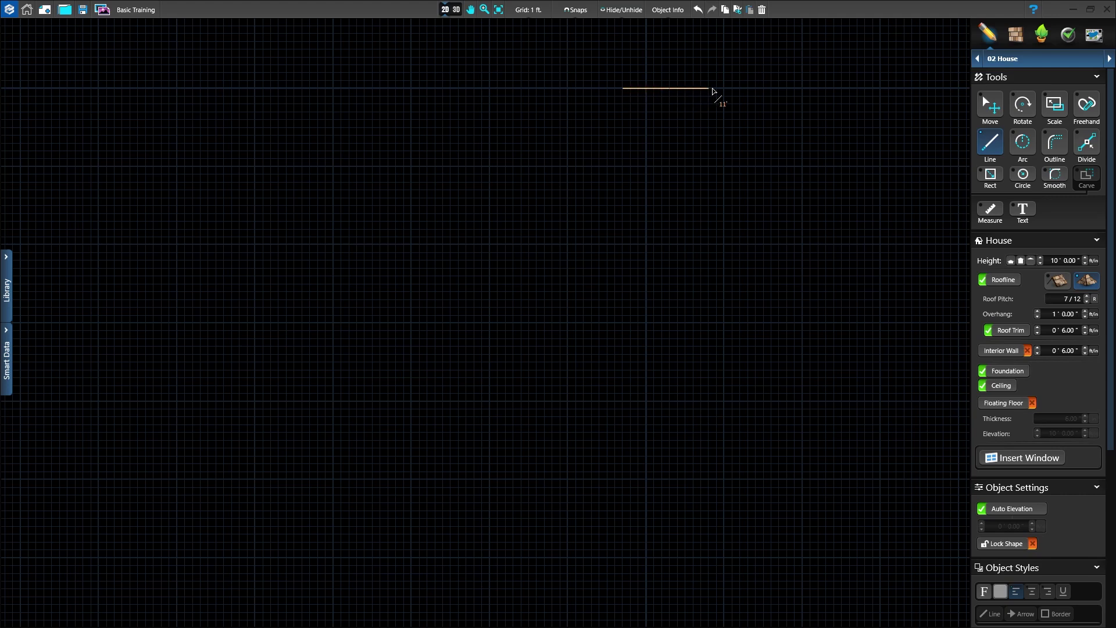
pyautogui.click(740, 88)
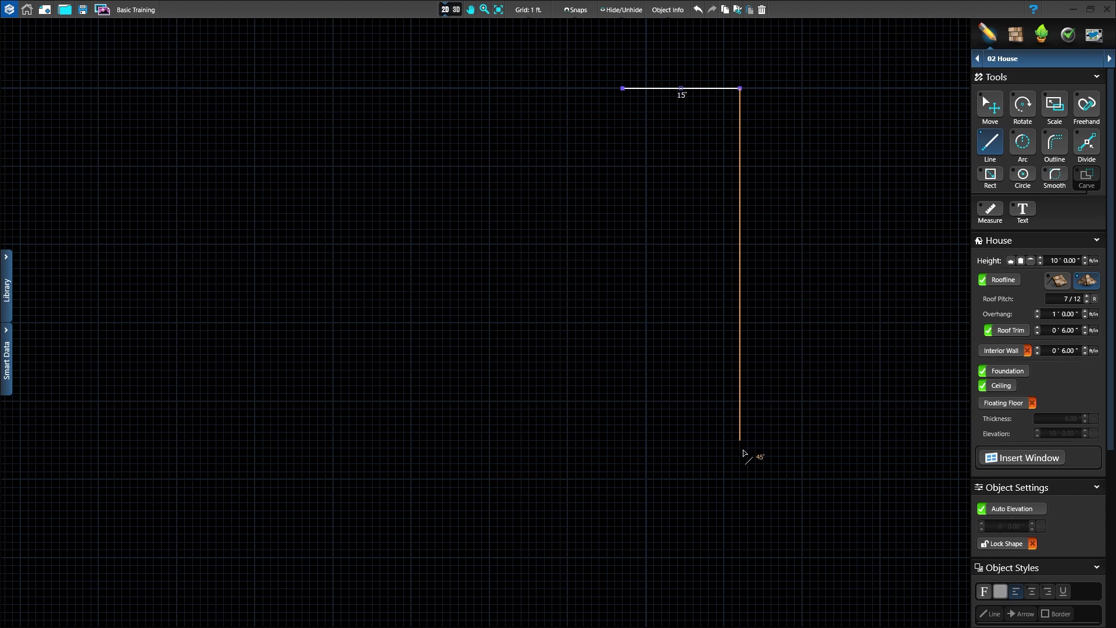
pyautogui.click(740, 504)
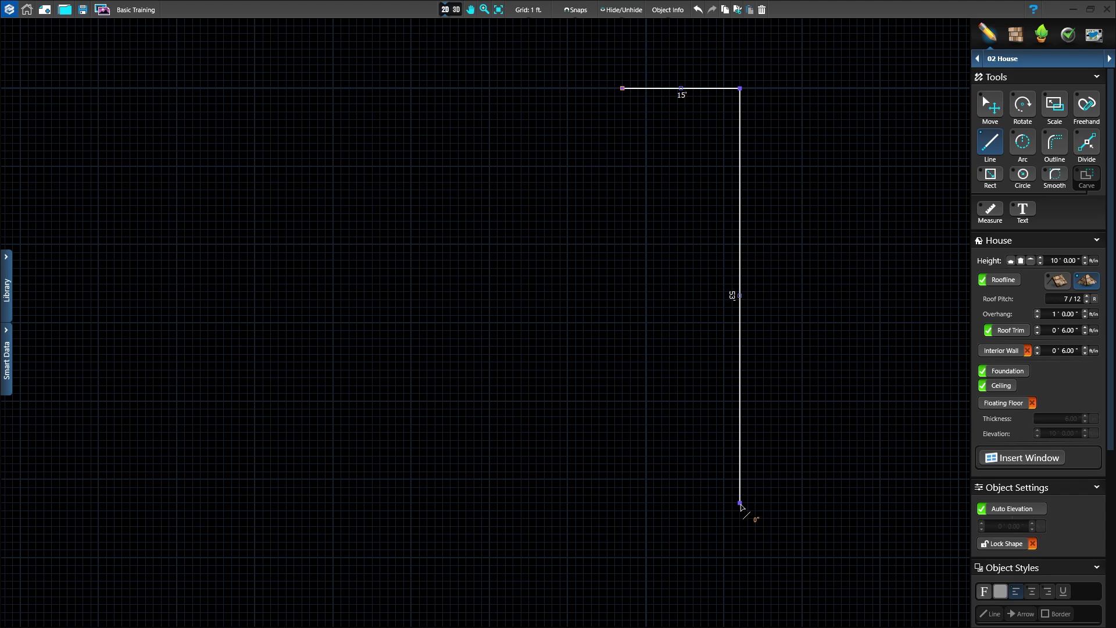
pyautogui.click(630, 503)
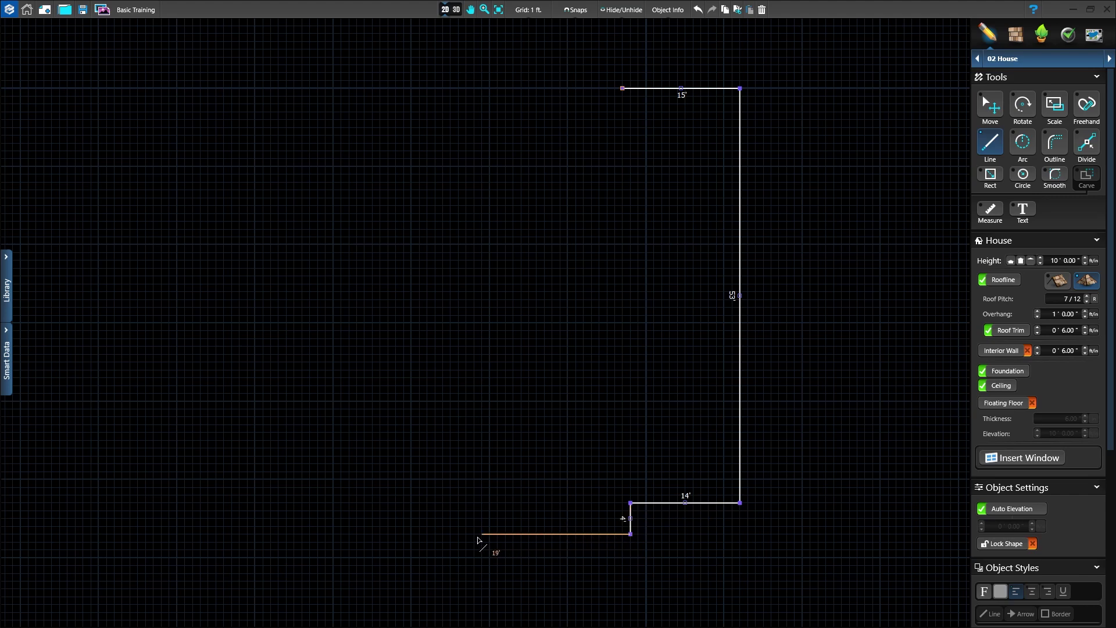
pyautogui.click(429, 533)
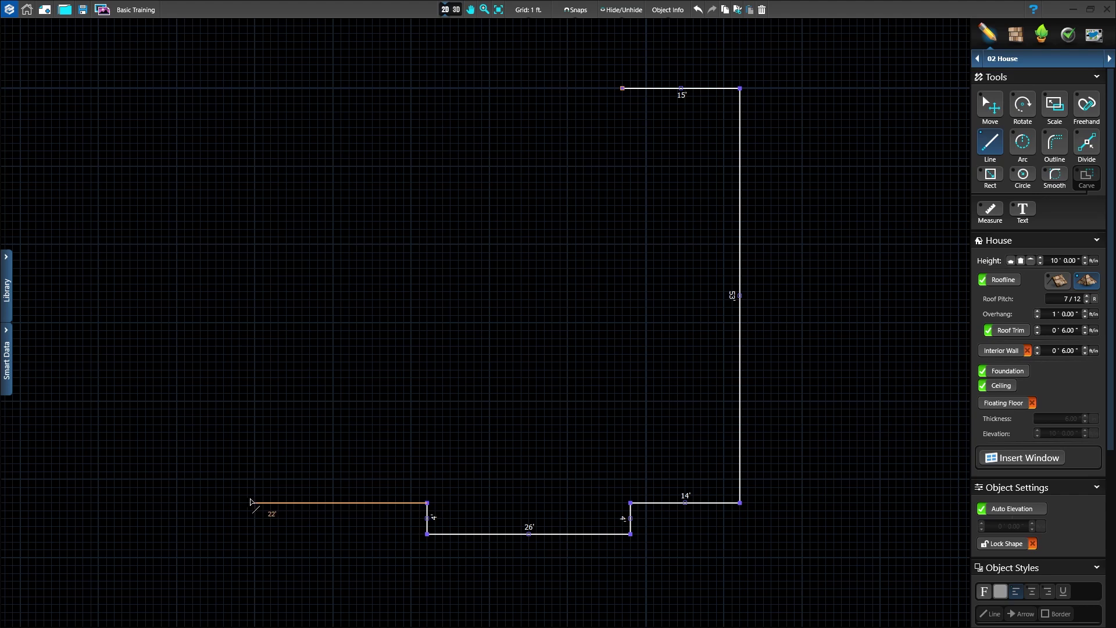
# Continue with walls of 4, 25, 43, 20, 10 and 30 ft, close the outline with a 20 ft wall, and show the house in 3D
pyautogui.click(232, 503)
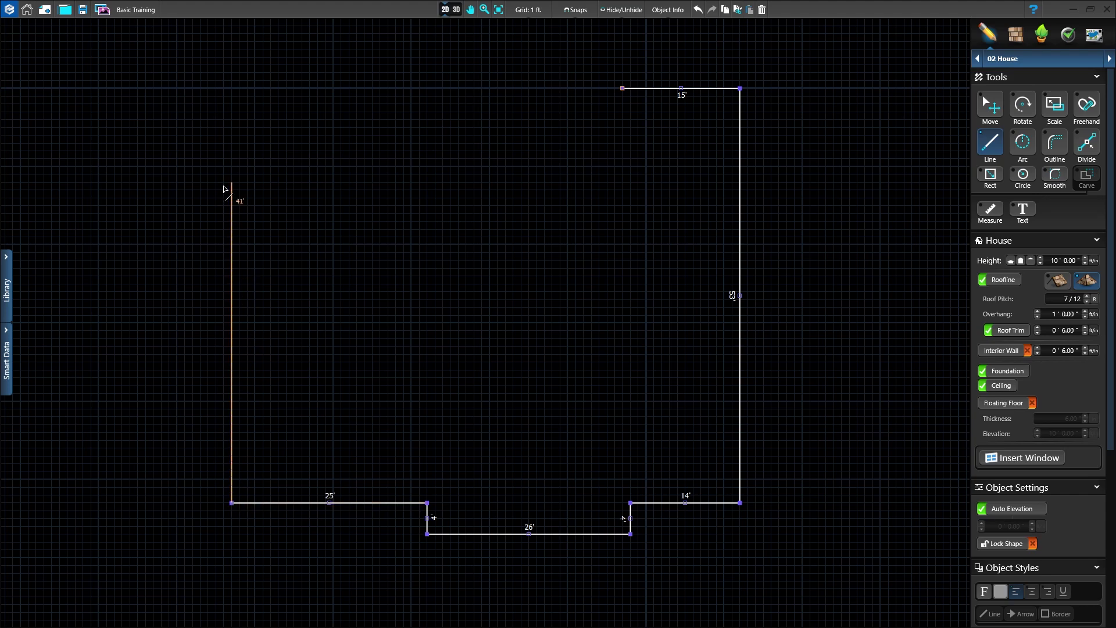
pyautogui.click(232, 167)
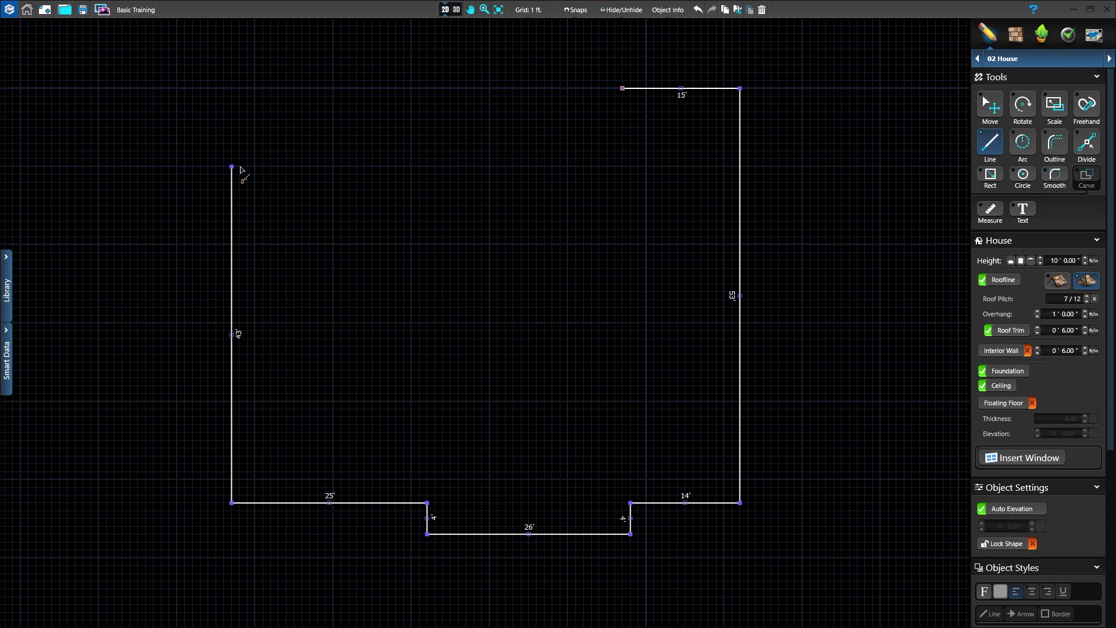
pyautogui.click(387, 167)
pyautogui.click(388, 245)
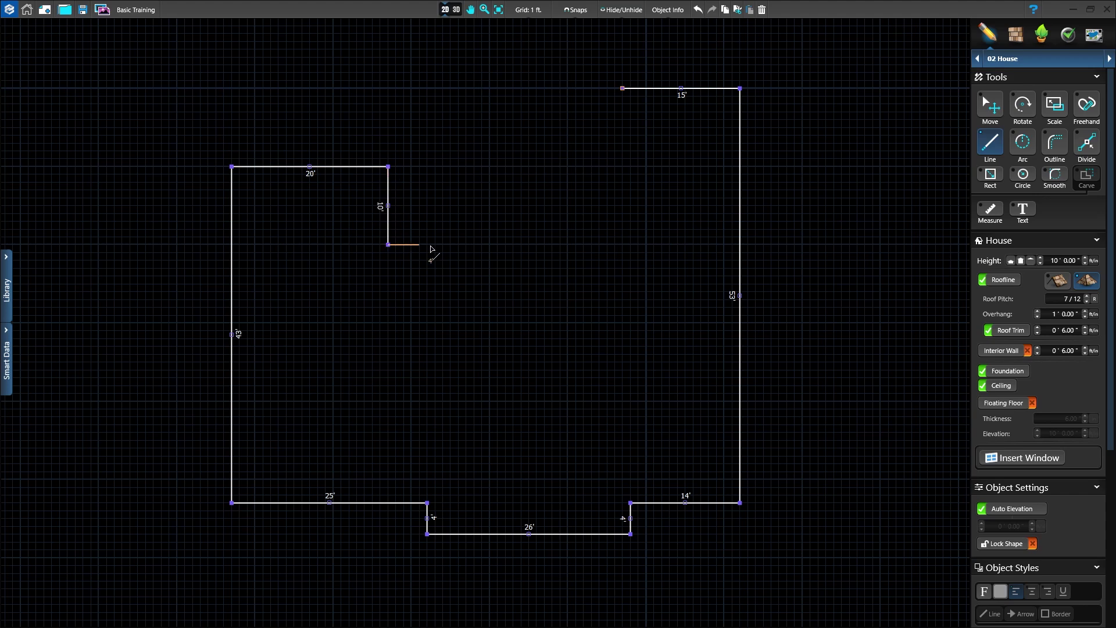
pyautogui.click(622, 245)
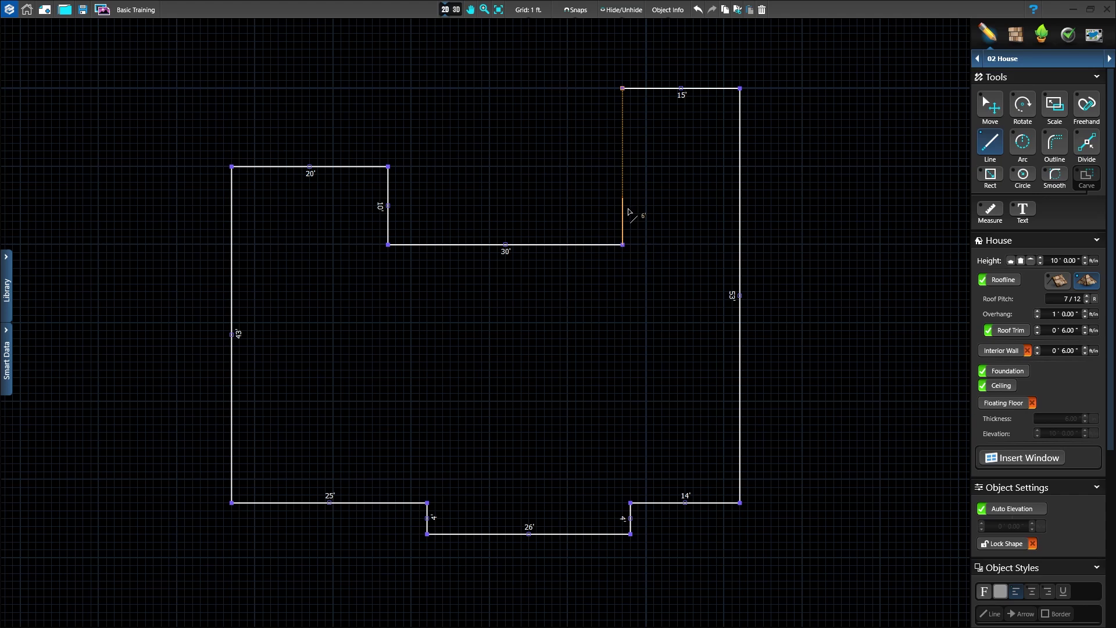
pyautogui.doubleClick(622, 245)
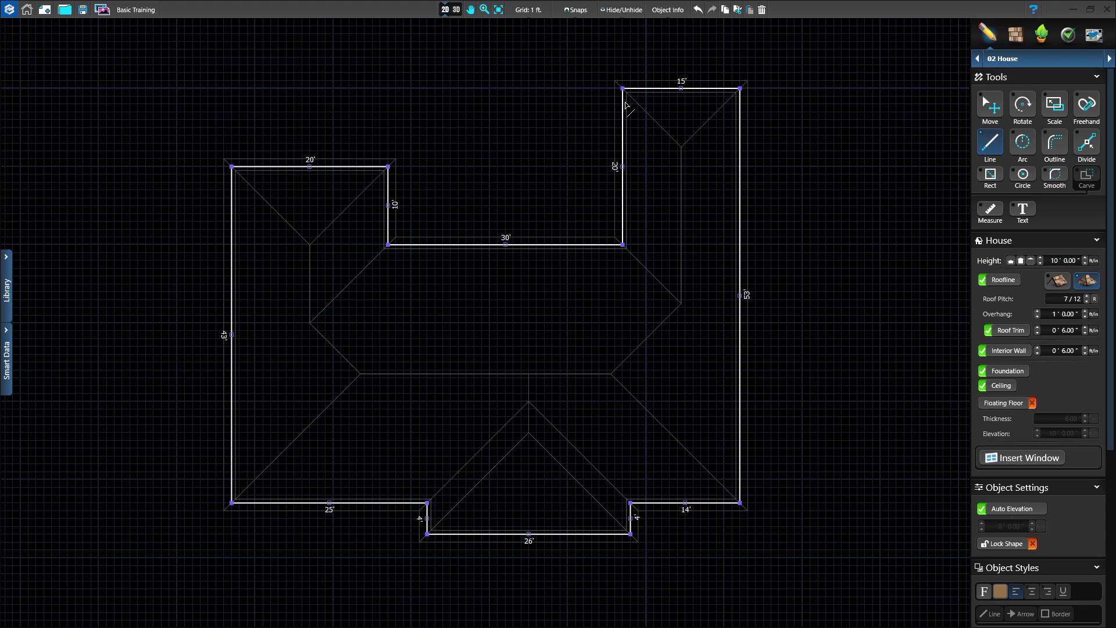
pyautogui.click(455, 10)
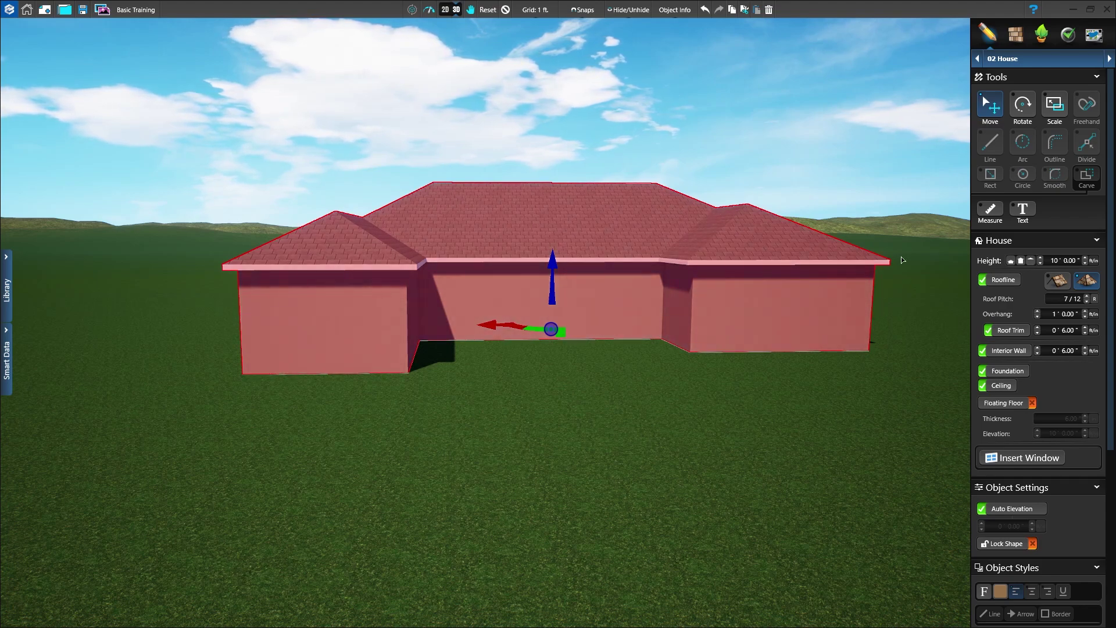
# Try house heights of 20, 15 and 13 ft before restoring 10 ft, and toggle the roofline off and on
pyautogui.click(1021, 261)
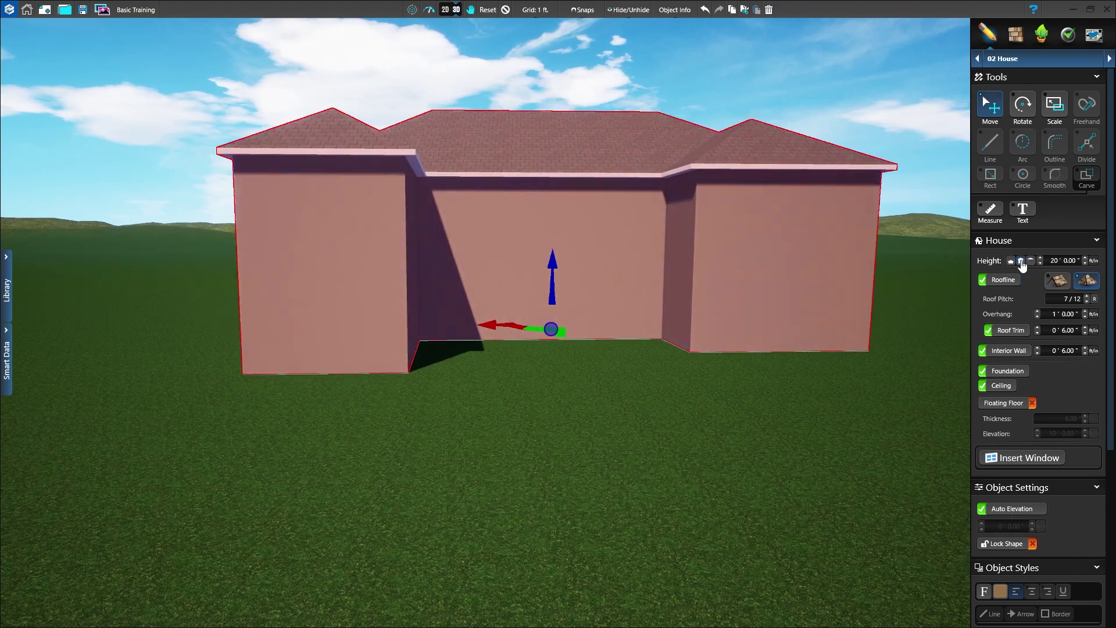
pyautogui.click(1052, 261)
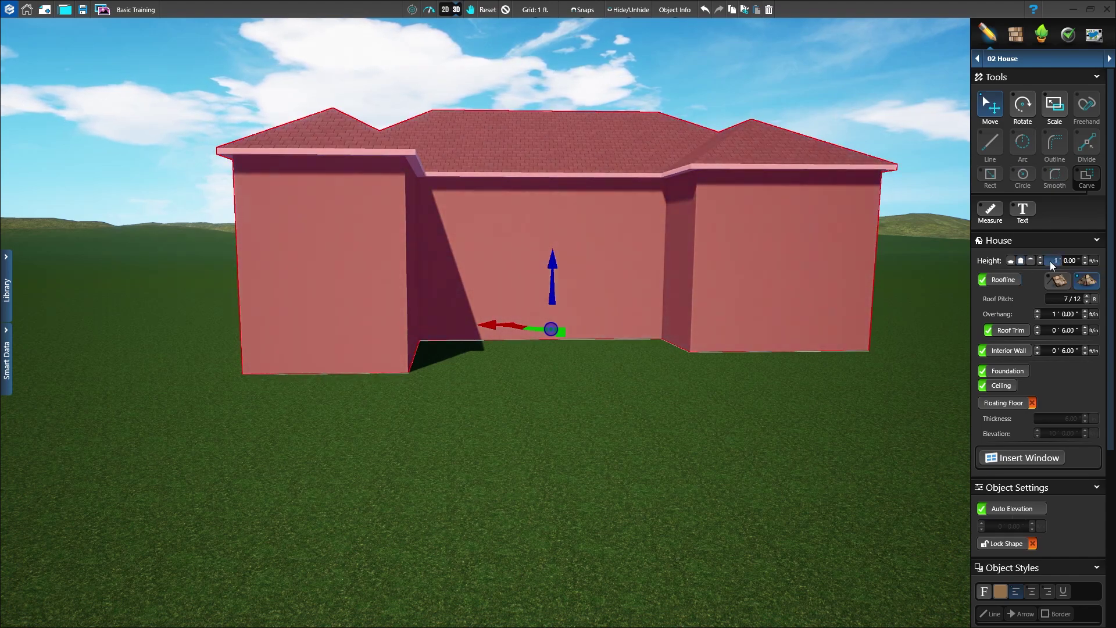
pyautogui.write('15')
pyautogui.press('Return')
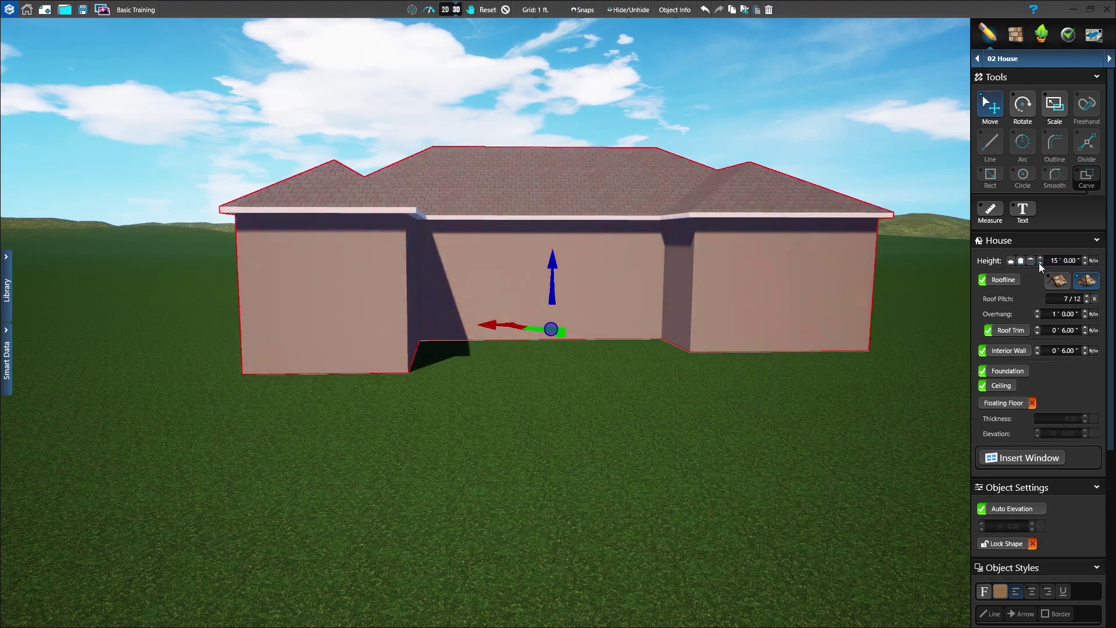
pyautogui.doubleClick(1039, 263)
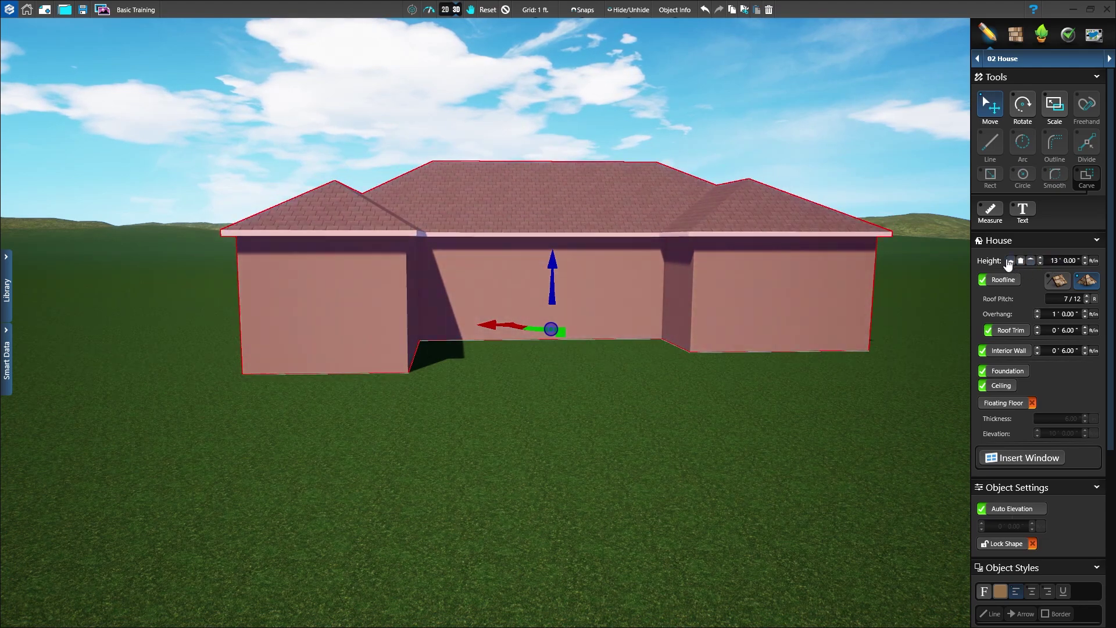
pyautogui.click(1026, 263)
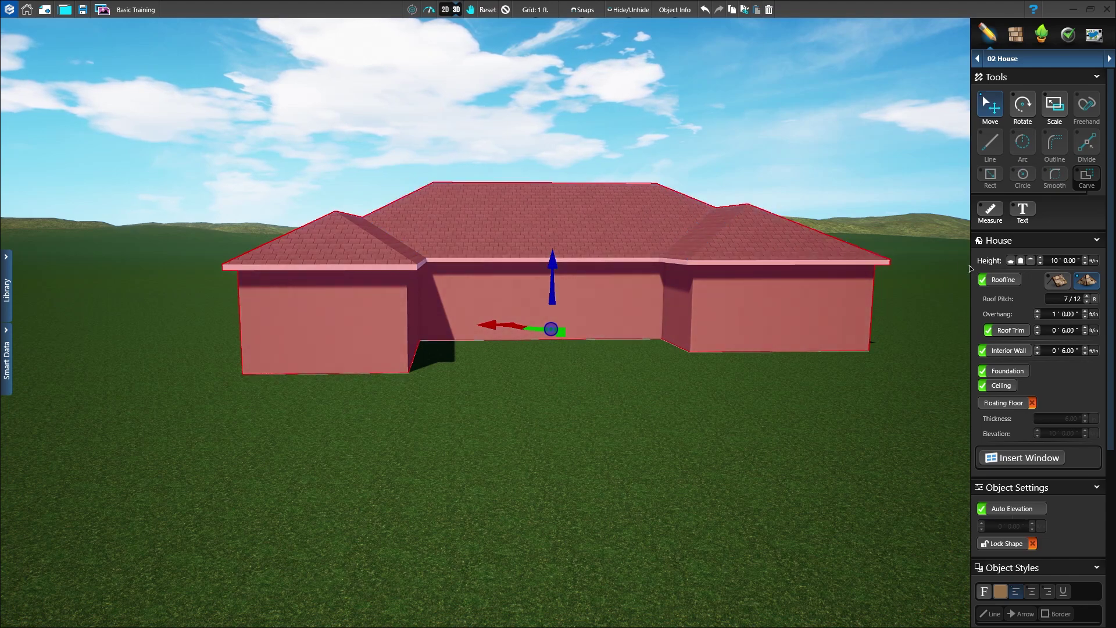
pyautogui.click(1002, 280)
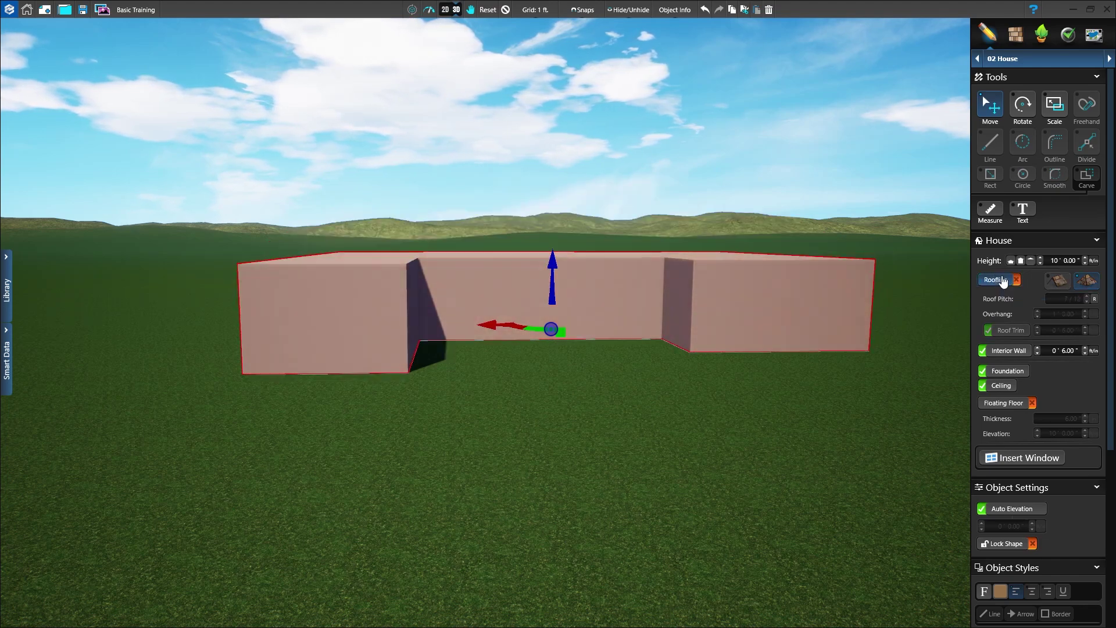
pyautogui.click(1002, 280)
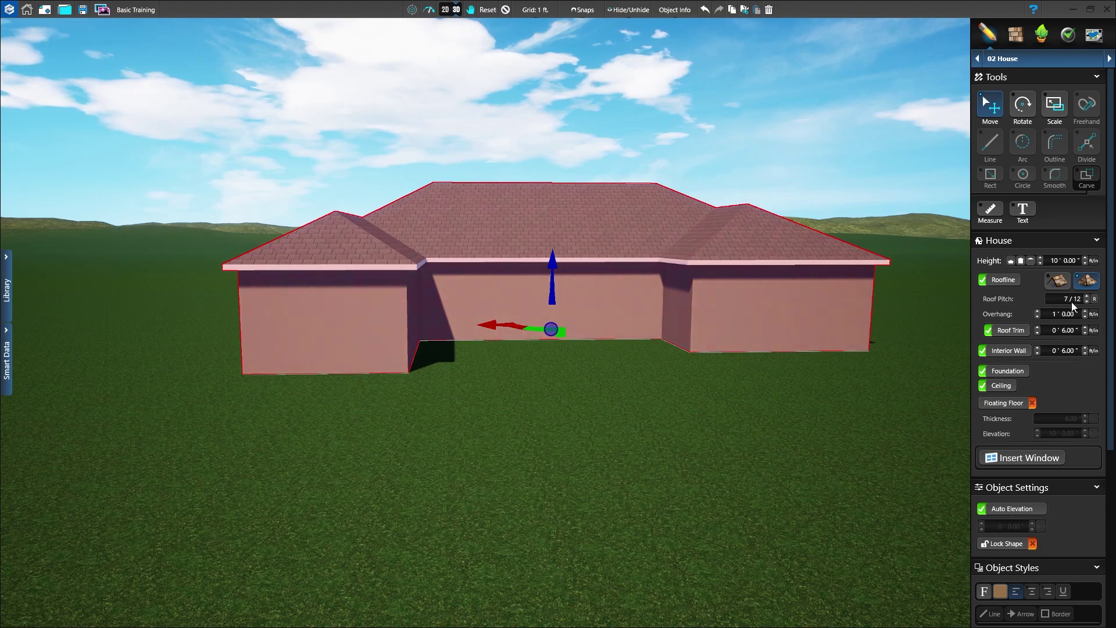
# Set the roof pitch to 25.5 degrees, return it to ratio format, and reduce the roof overhang to 10 inches
pyautogui.click(1086, 301)
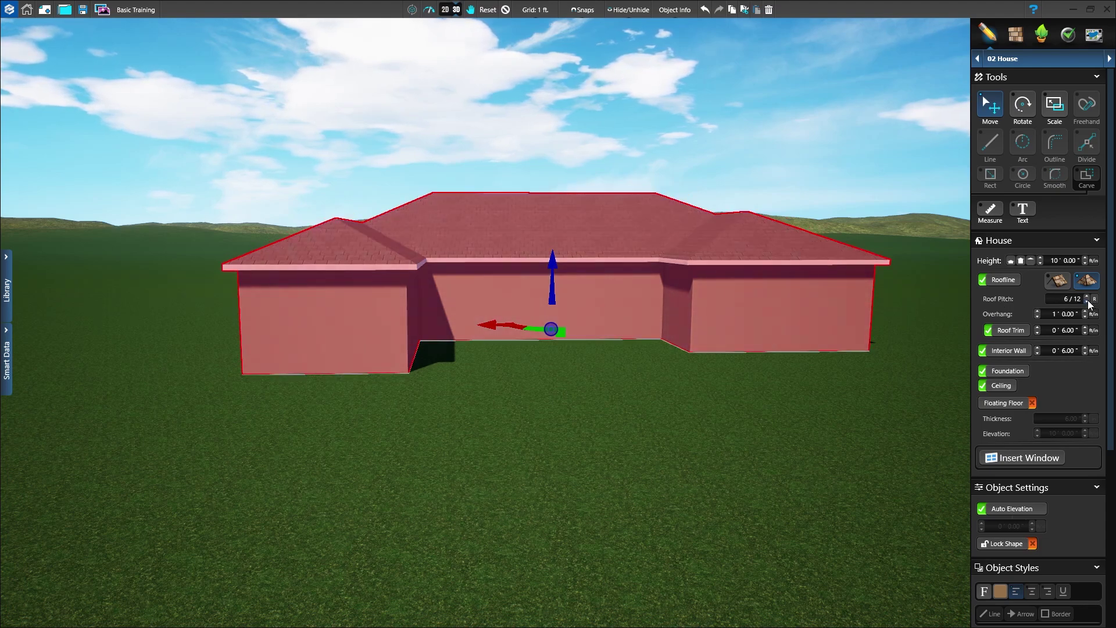
pyautogui.click(1086, 296)
pyautogui.click(1093, 299)
pyautogui.click(1072, 301)
pyautogui.write('25.')
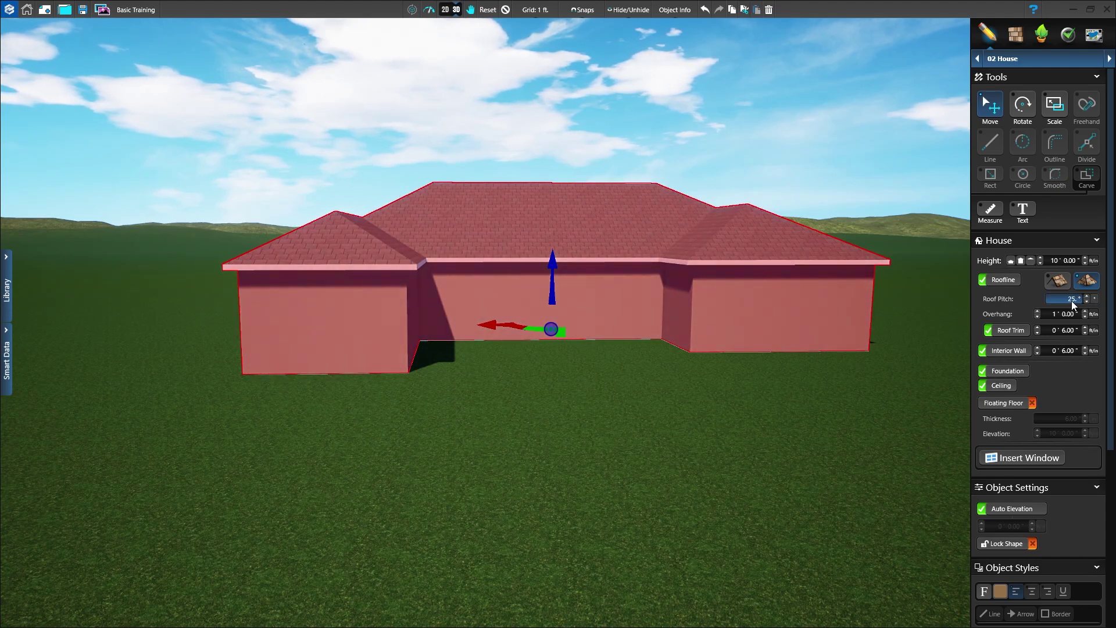
pyautogui.write('5')
pyautogui.press('Return')
pyautogui.click(1094, 299)
pyautogui.click(1084, 317)
pyautogui.click(1085, 317)
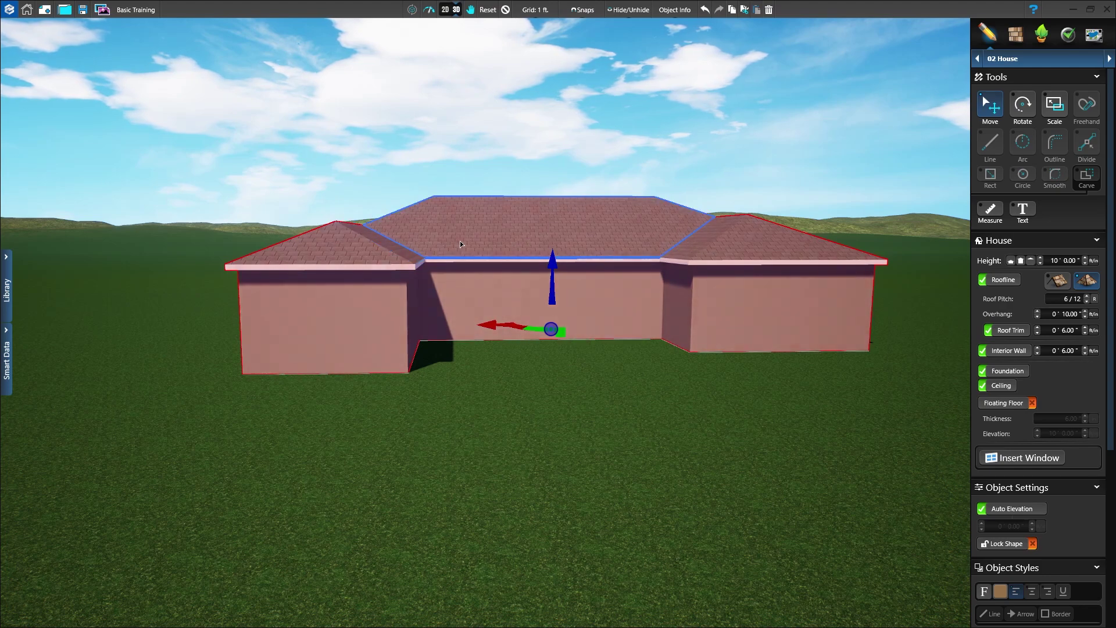
# Change the end roof panel of the left-hand wing to the gable style, comparing it with the hip style
pyautogui.click(355, 258)
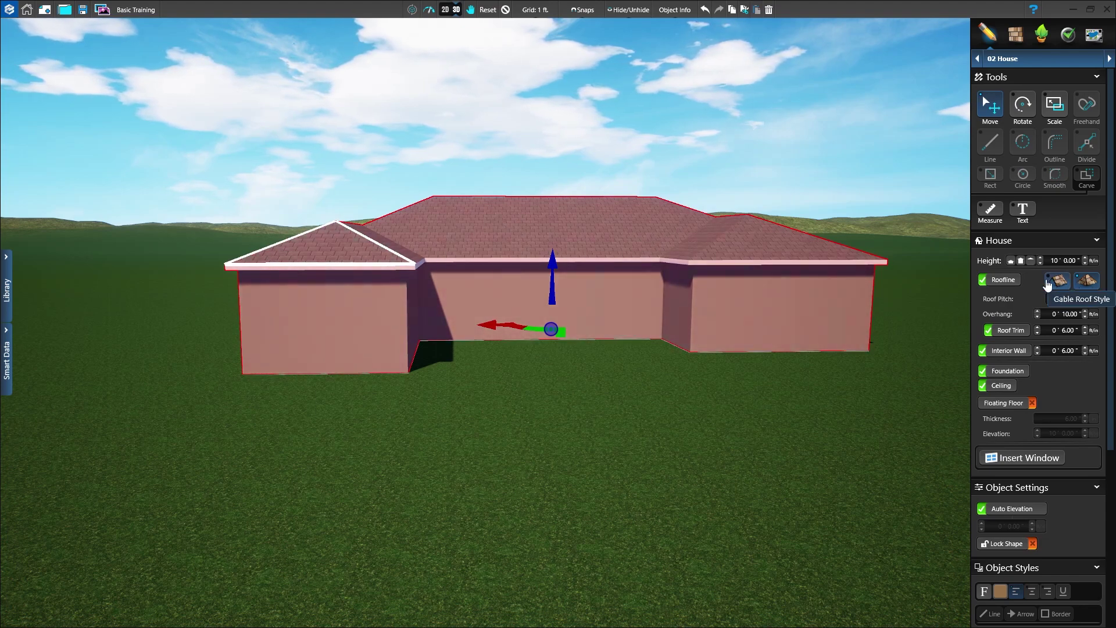
pyautogui.click(1055, 282)
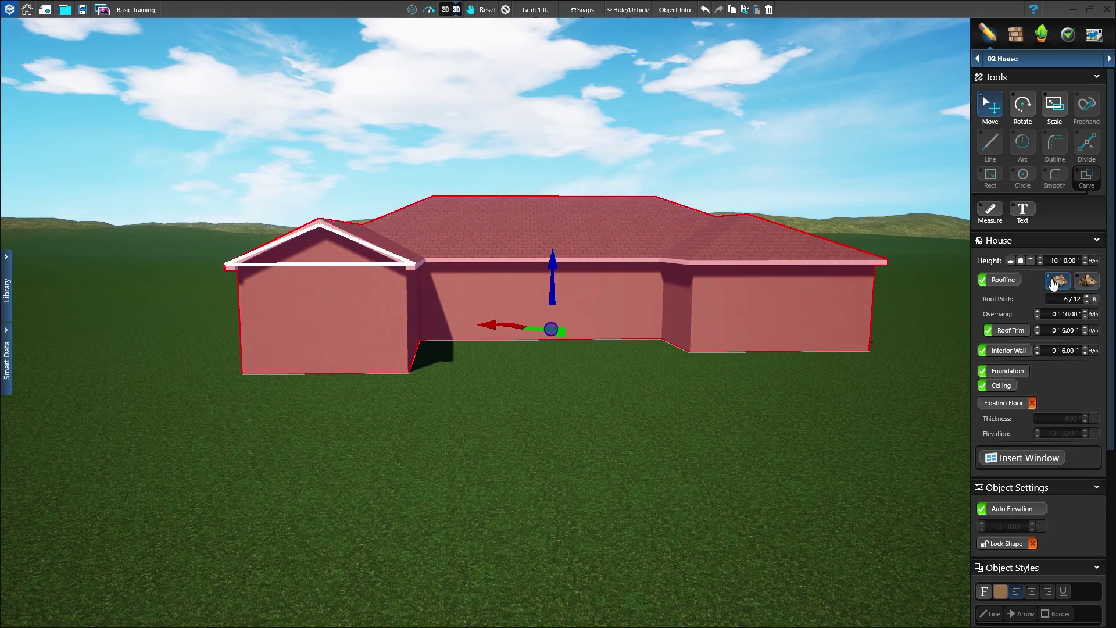
pyautogui.click(1086, 281)
pyautogui.click(1060, 283)
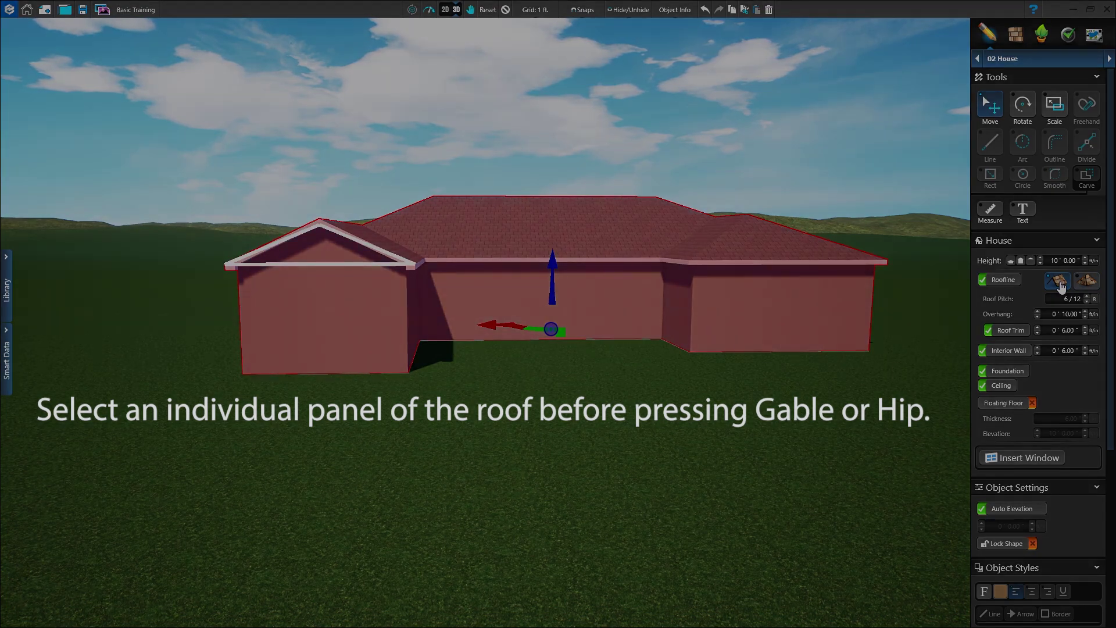
pyautogui.click(705, 241)
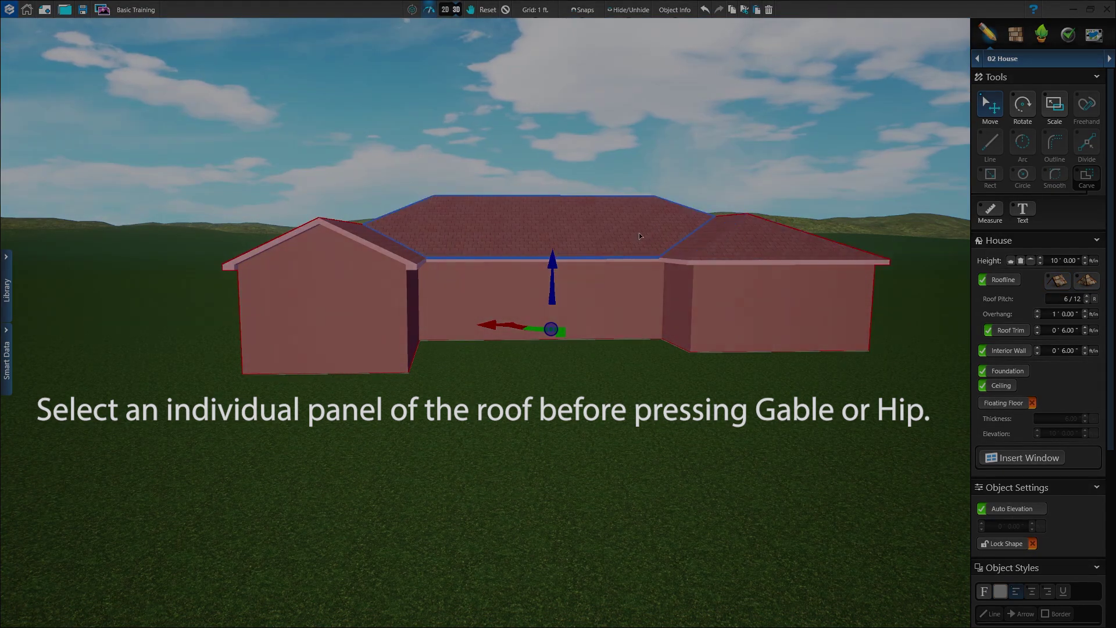
pyautogui.click(383, 250)
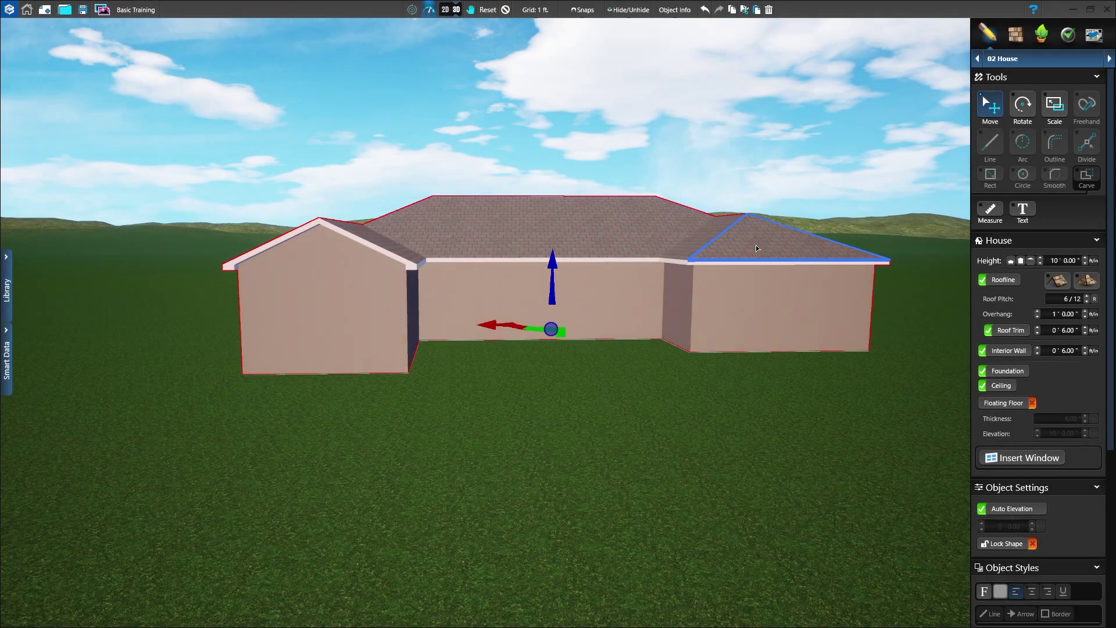
pyautogui.click(756, 248)
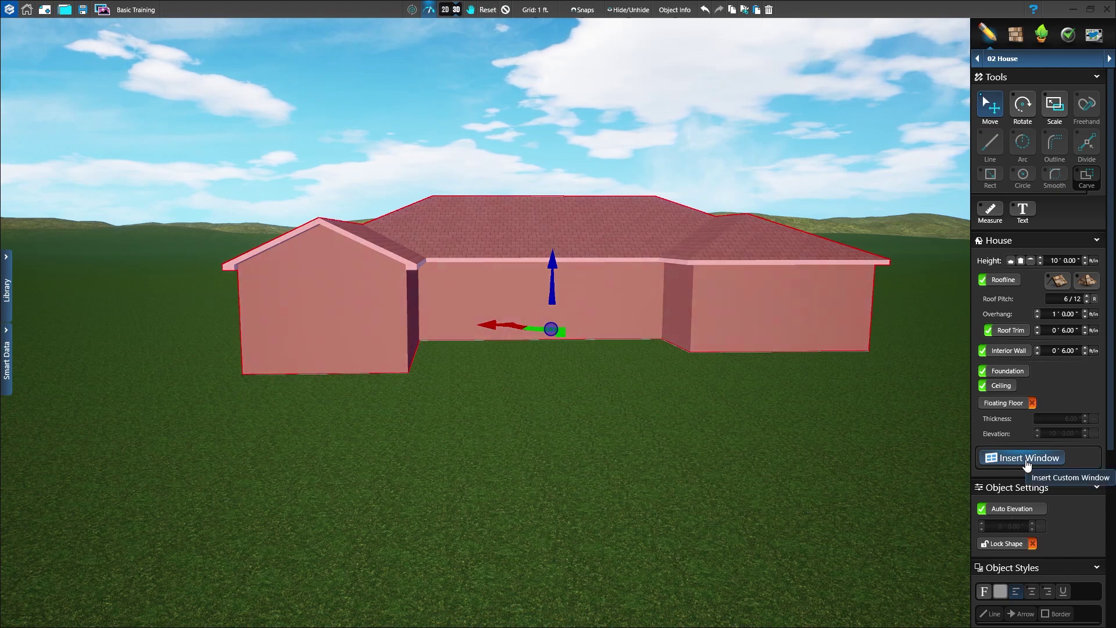
# Insert a standard window 4 ft 6 in high and 3 ft wide in the gable wall, and shift it sideways and slightly upward
pyautogui.click(1026, 460)
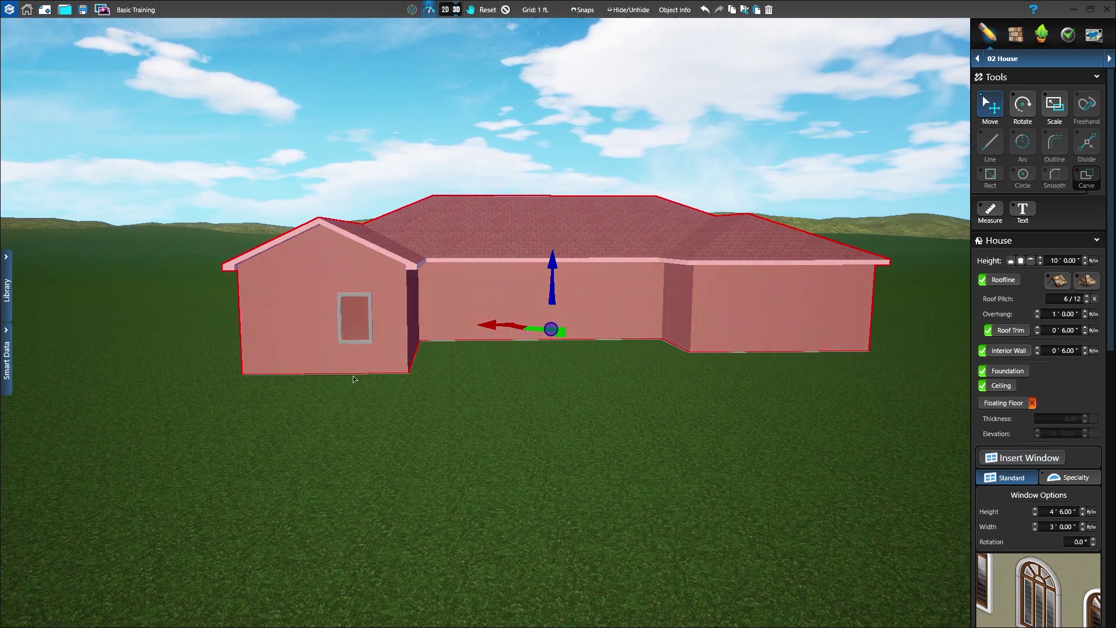
pyautogui.click(320, 368)
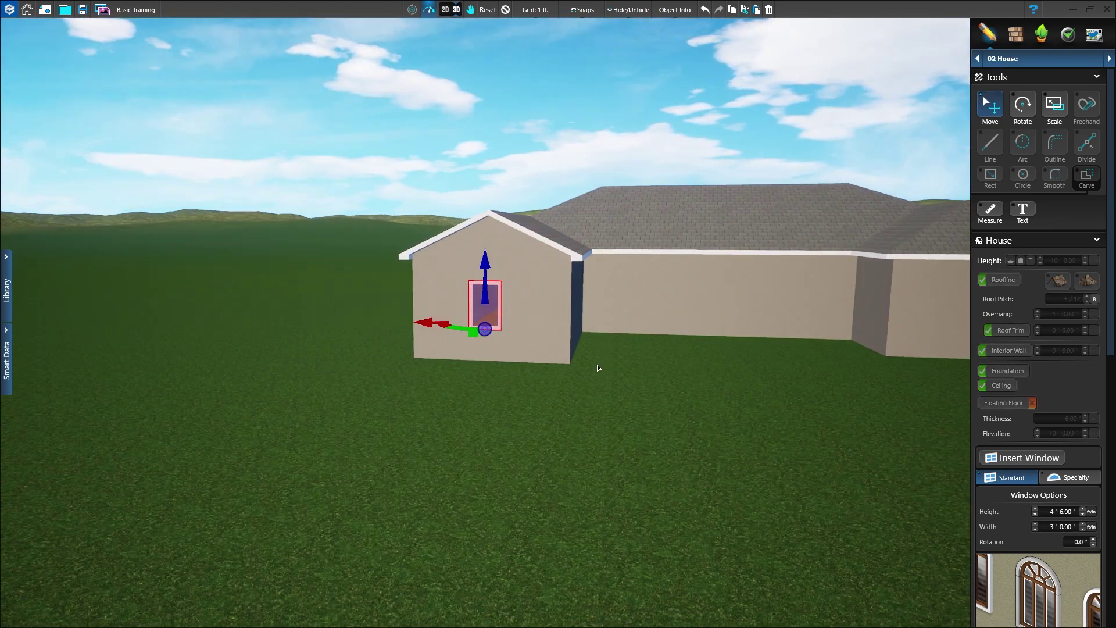
pyautogui.scroll(2, 606, 356)
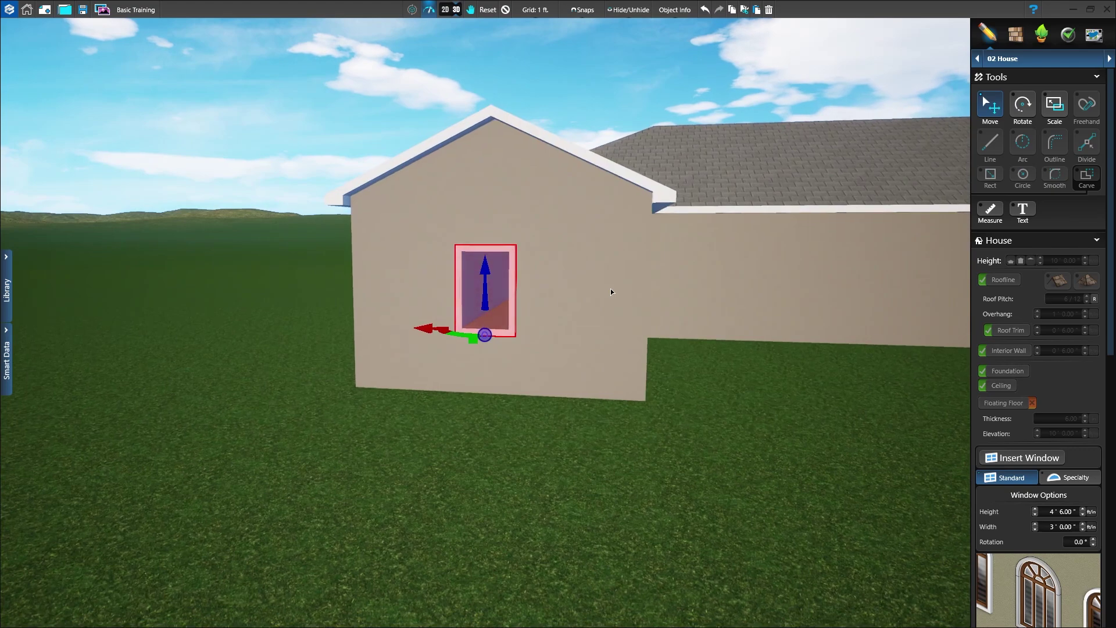
pyautogui.scroll(2, 610, 290)
pyautogui.moveTo(626, 298); pyautogui.dragTo(631, 298, button='middle')
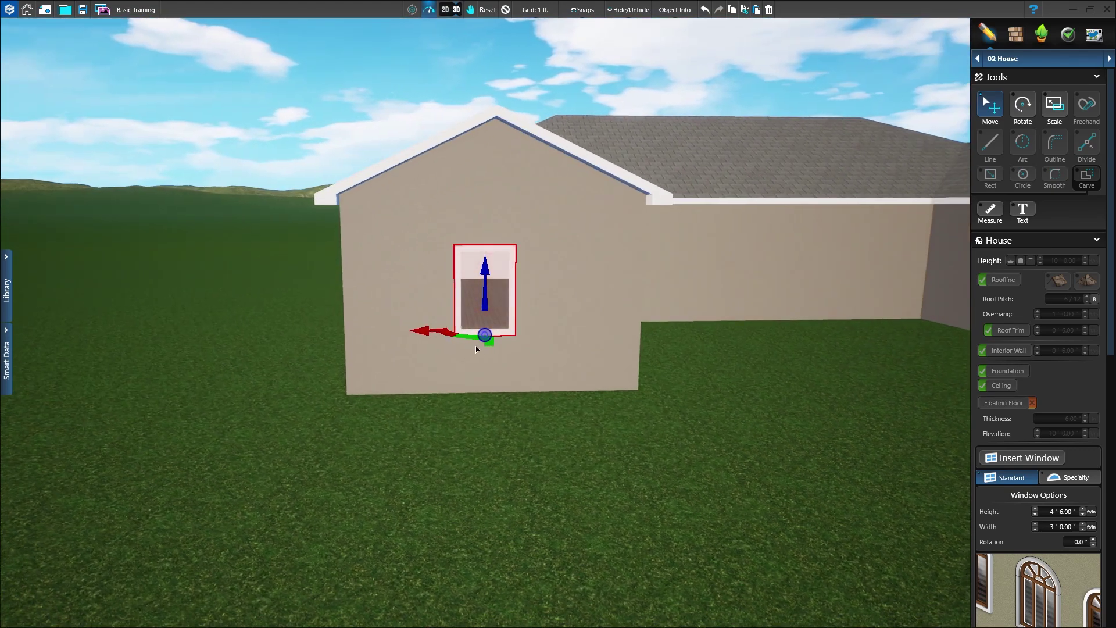
pyautogui.moveTo(425, 334)
pyautogui.mouseDown()
pyautogui.moveTo(459, 333)
pyautogui.moveTo(428, 332)
pyautogui.moveTo(441, 332)
pyautogui.mouseUp()
pyautogui.moveTo(442, 332); pyautogui.dragTo(487, 283, button='middle')
pyautogui.moveTo(487, 283)
pyautogui.mouseDown()
pyautogui.moveTo(489, 241)
pyautogui.moveTo(488, 277)
pyautogui.mouseUp()
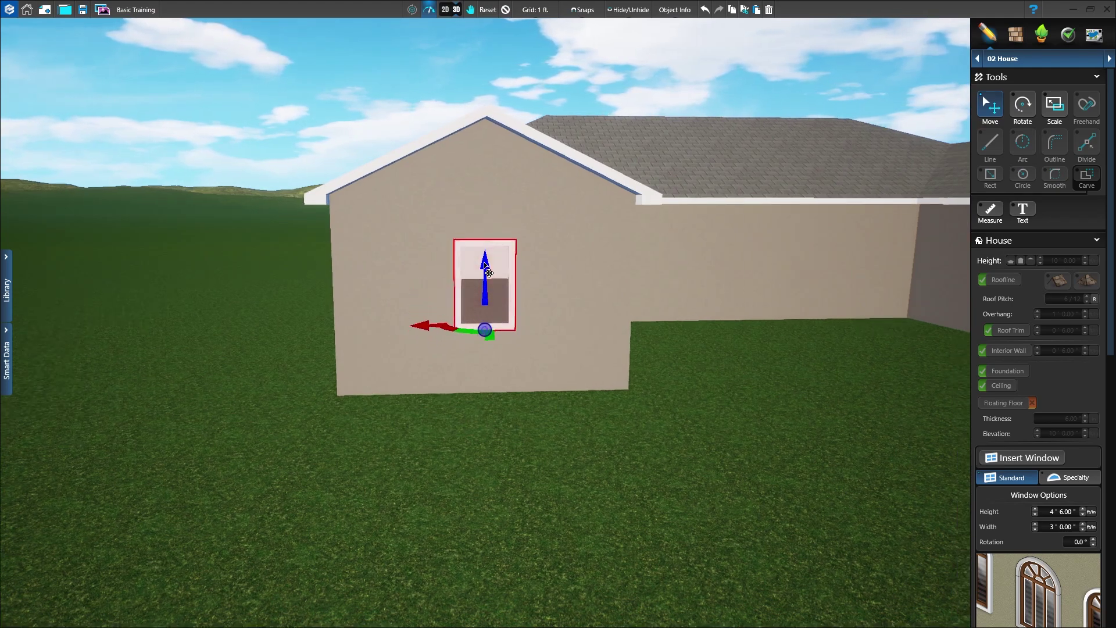
# Turn on Auto Elevation for the selected window in the gable wall
pyautogui.moveTo(488, 277); pyautogui.dragTo(679, 281, button='middle')
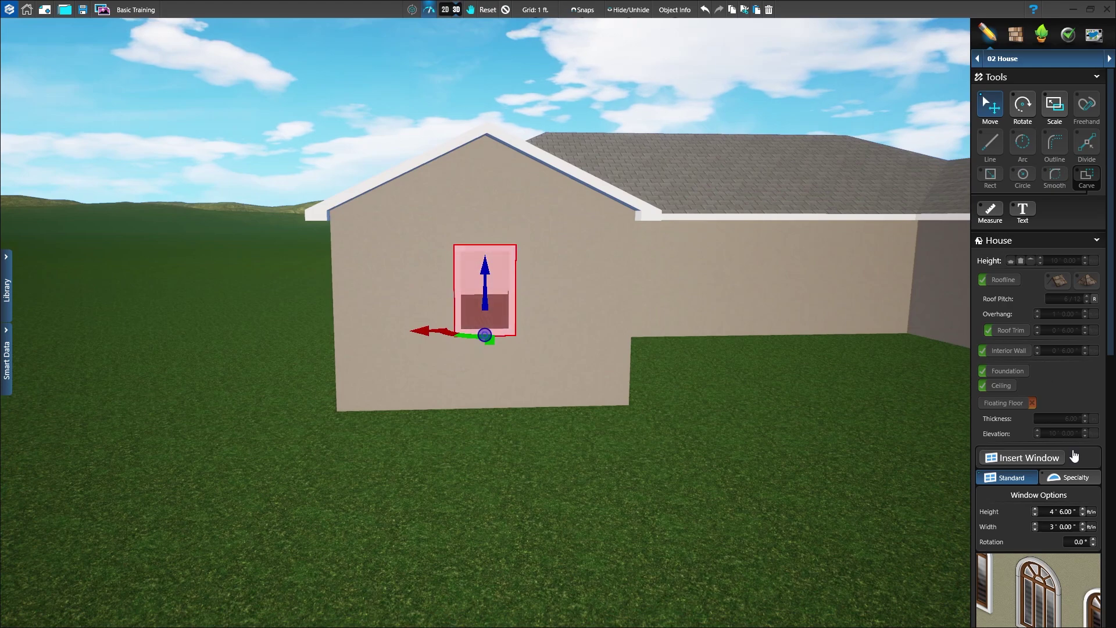
pyautogui.scroll(-5, 1063, 497)
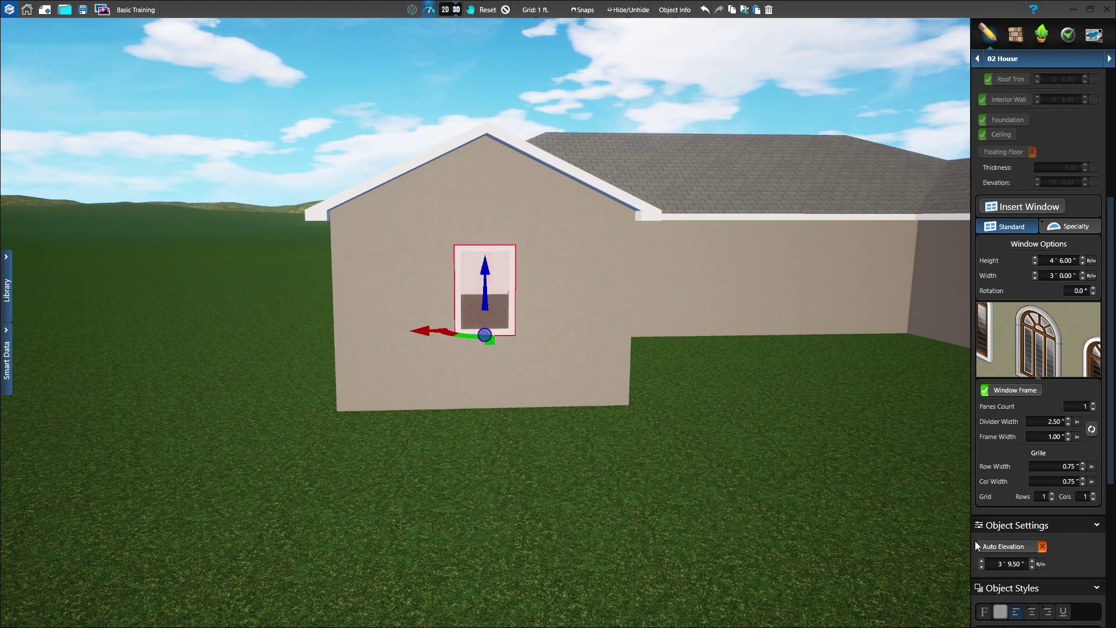
pyautogui.click(1003, 551)
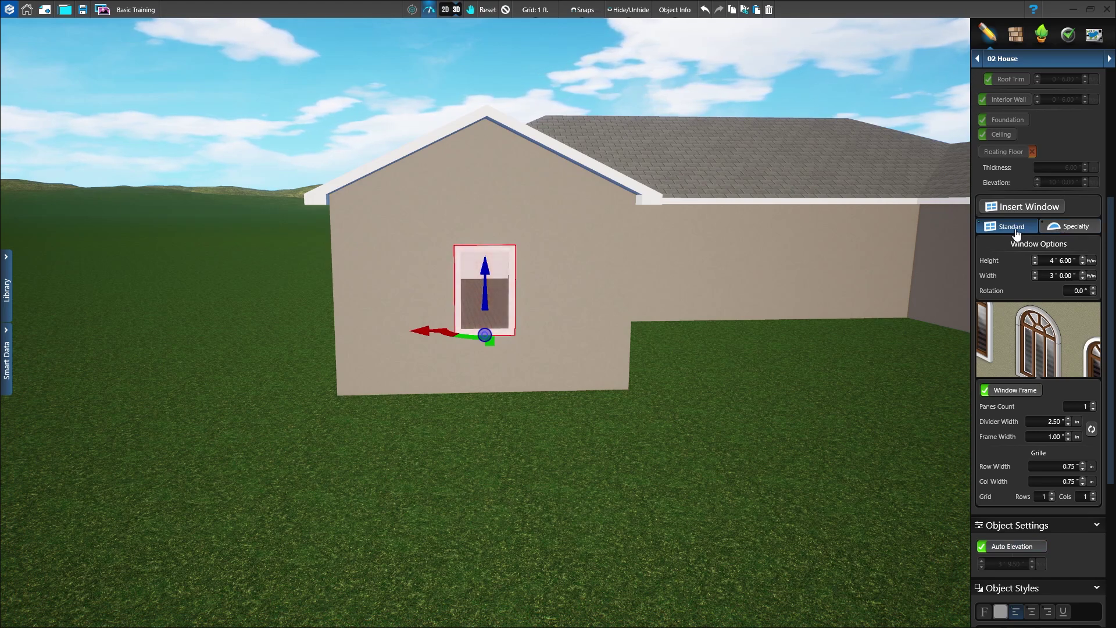
# Set the gable window's height to 4 ft 0 in and its width to 8 ft 0 in
pyautogui.doubleClick(1065, 262)
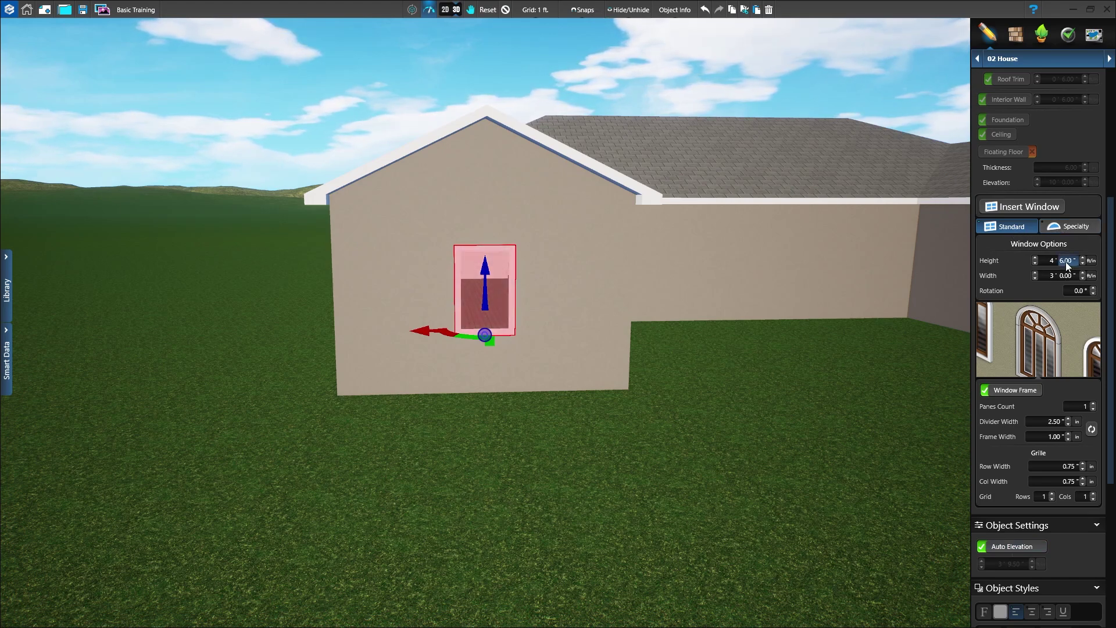
pyautogui.write('0')
pyautogui.doubleClick(1048, 276)
pyautogui.write('8')
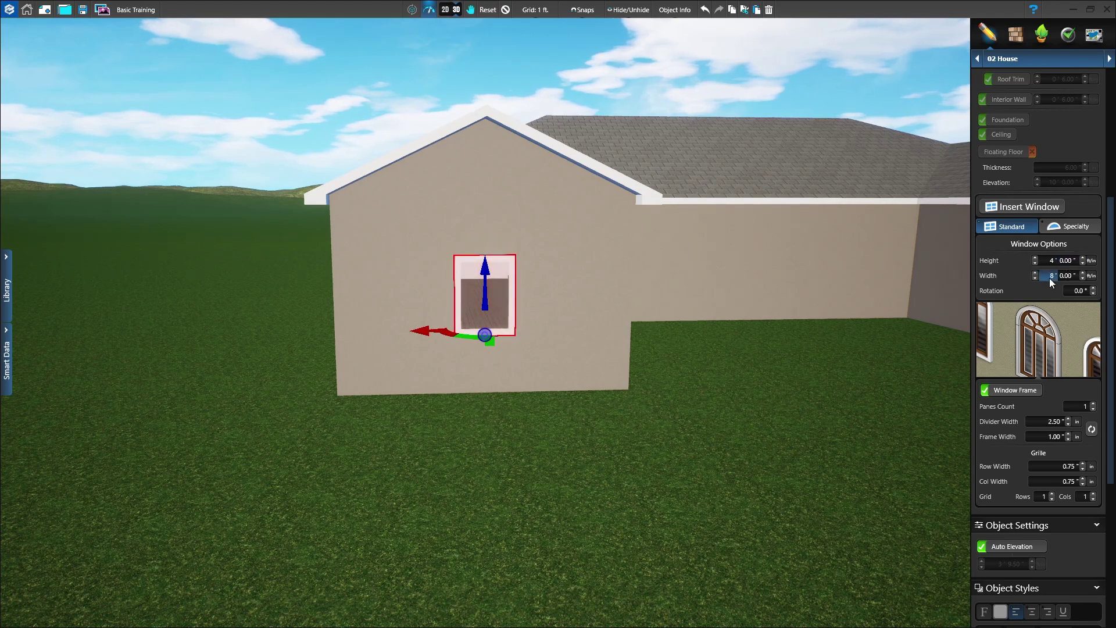
pyautogui.press('Return')
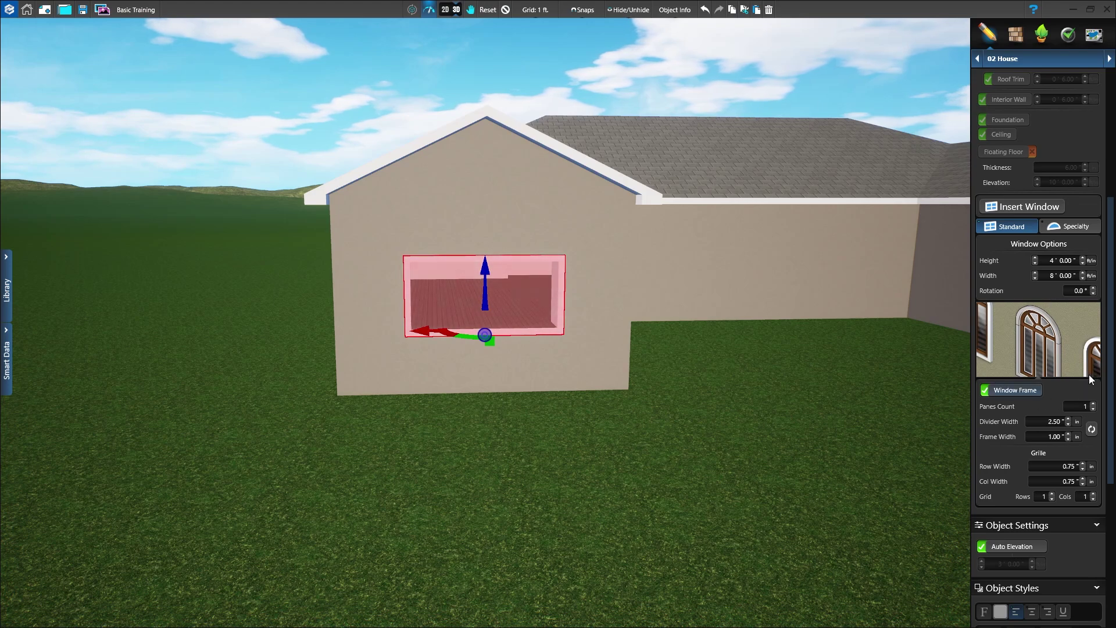
# Try a window covering on the gable window and remove it again
pyautogui.click(1033, 348)
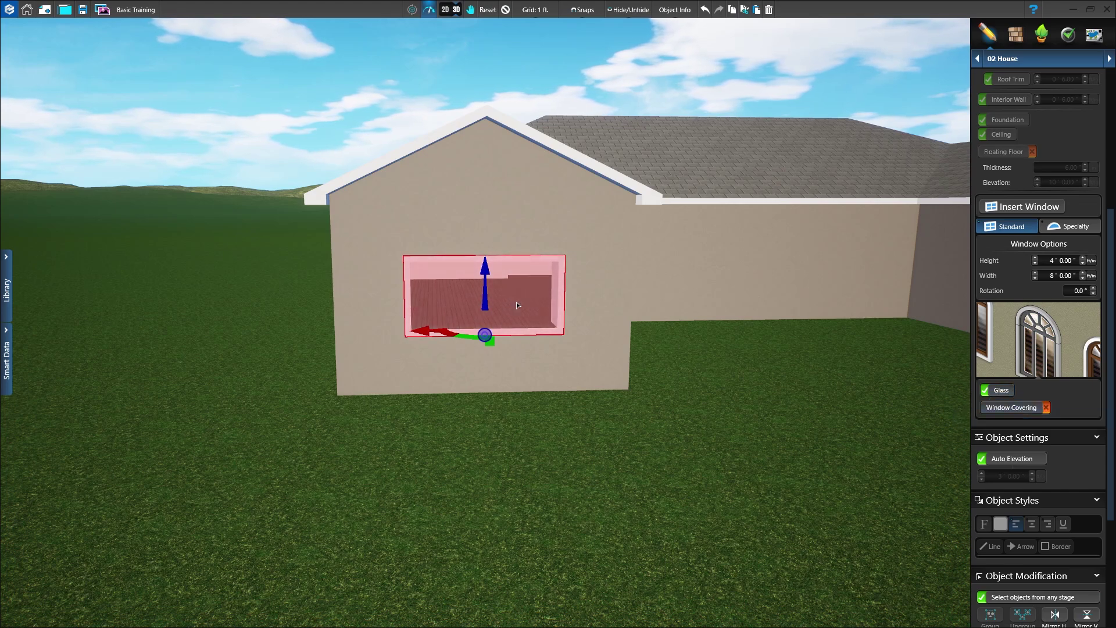
pyautogui.click(1002, 408)
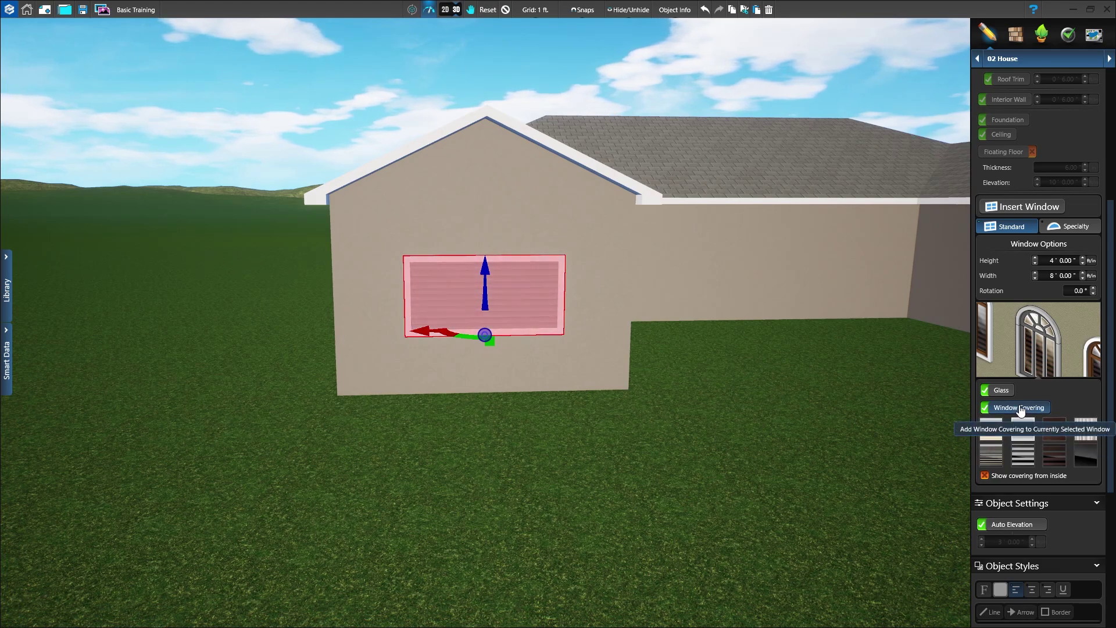
pyautogui.click(1021, 408)
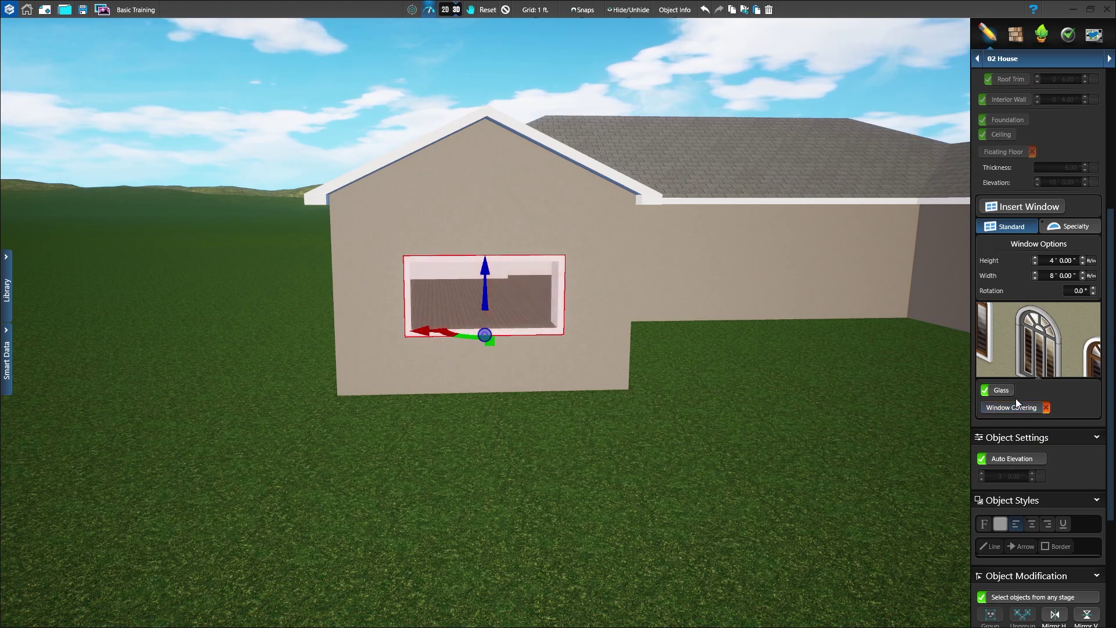
# Add a fan-style arch top to the gable window and set the arch height to 2 ft
pyautogui.click(1031, 326)
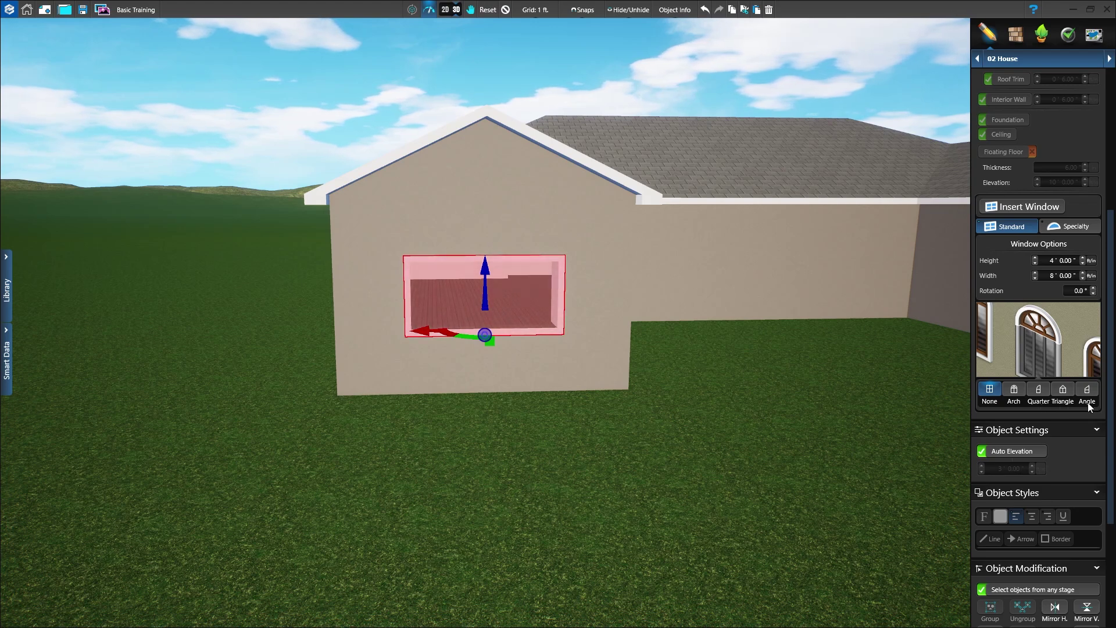
pyautogui.click(1014, 393)
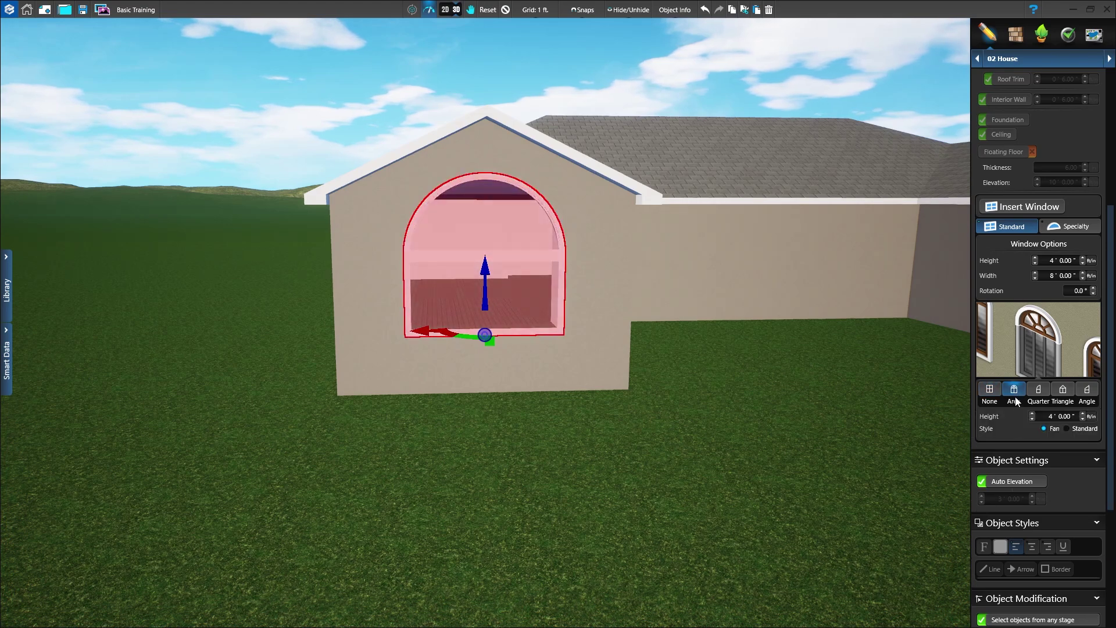
pyautogui.click(1033, 418)
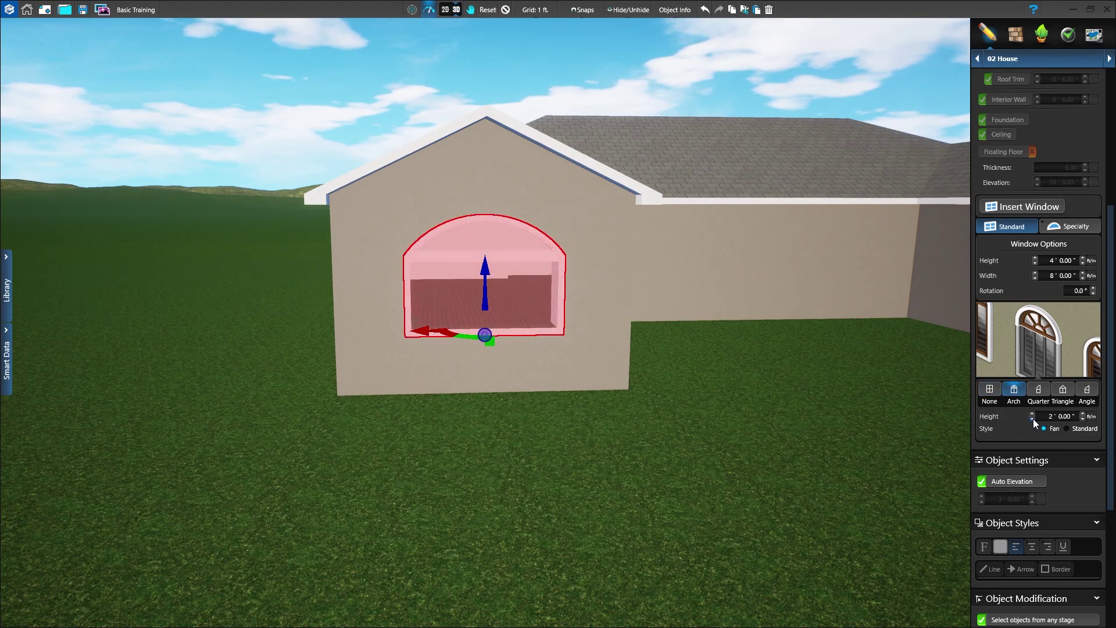
# Toggle the gable window's casing off and back on
pyautogui.click(1018, 364)
pyautogui.click(1019, 391)
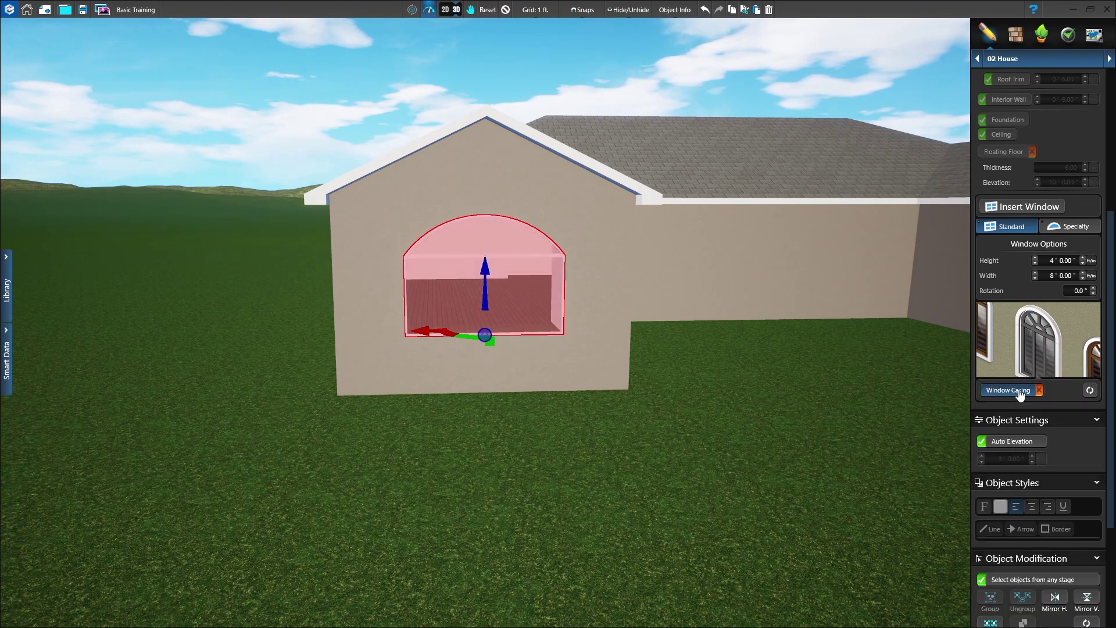
pyautogui.click(1019, 392)
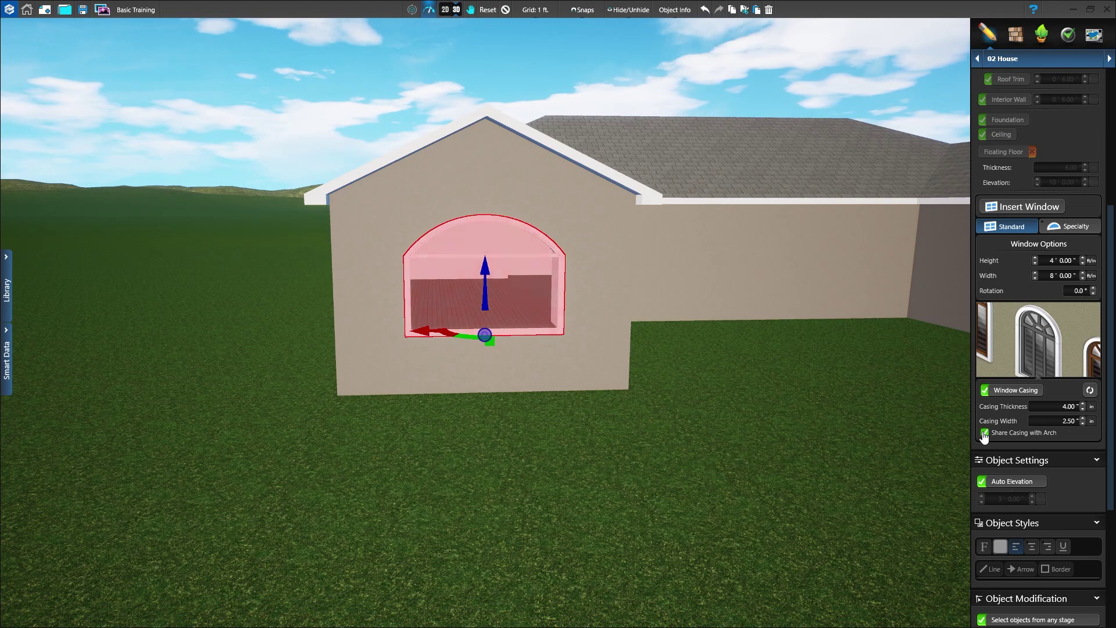
# Divide the gable window into 3 panes with 2-inch dividers and set its grille to 3 rows and 3 columns
pyautogui.click(1025, 358)
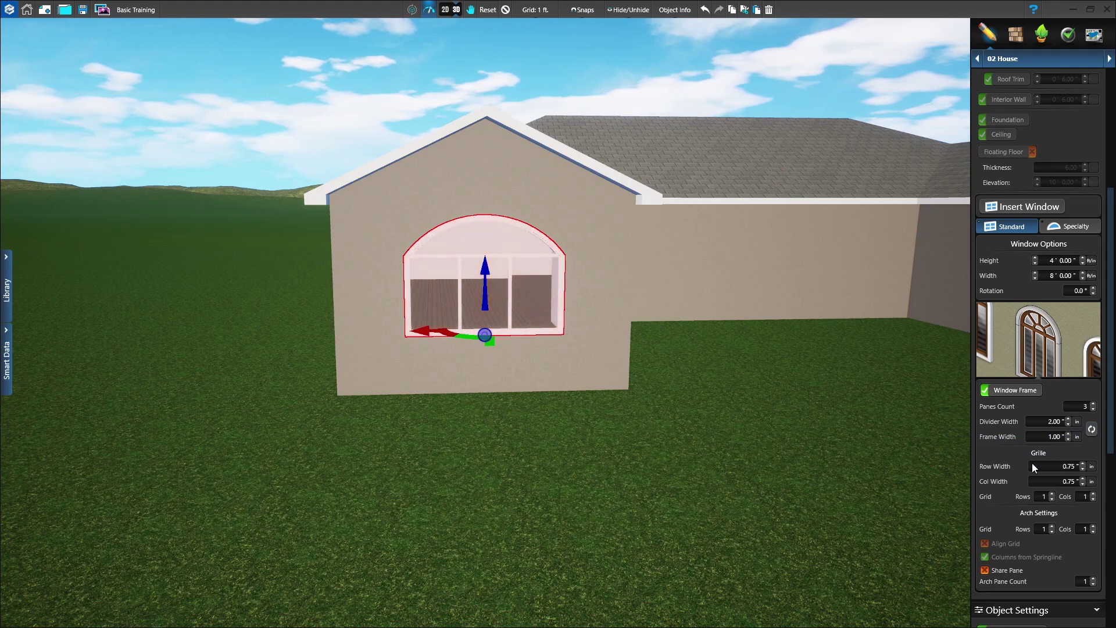
pyautogui.click(1051, 493)
pyautogui.click(1052, 494)
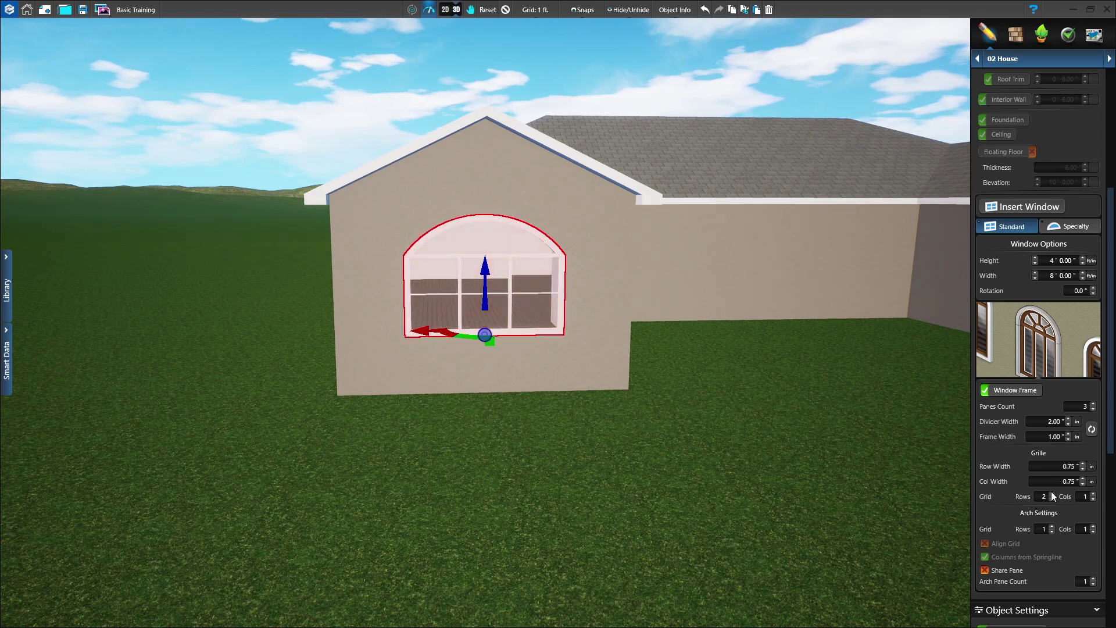
pyautogui.click(1093, 494)
pyautogui.click(1093, 493)
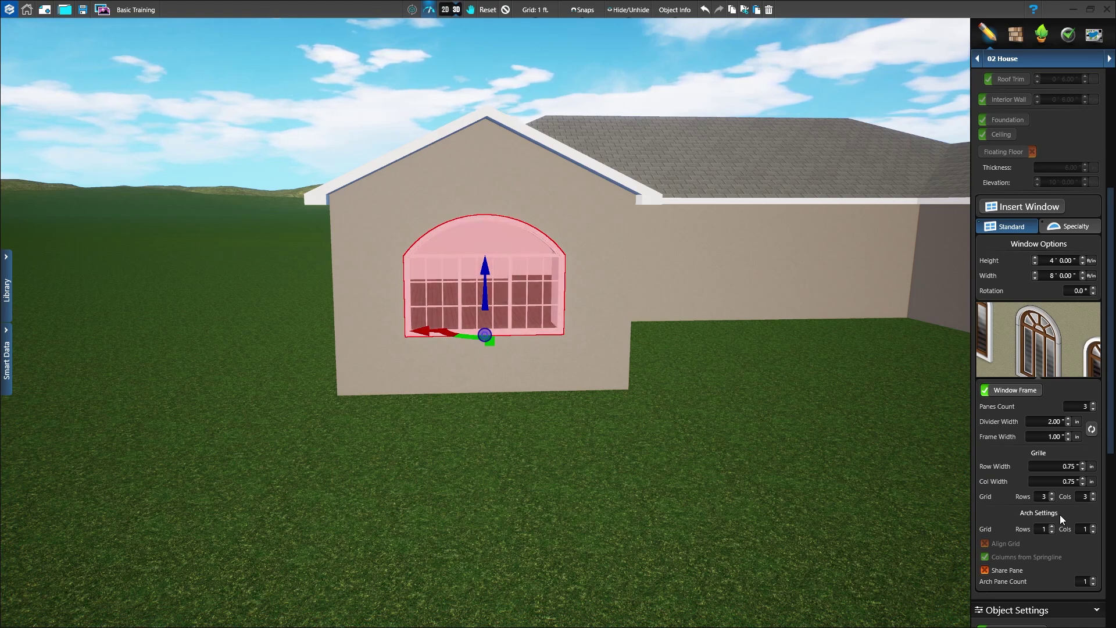
# Insert a second arched window with the same settings in the end wall of the right-hand wing
pyautogui.moveTo(827, 281); pyautogui.dragTo(538, 294, button='middle')
pyautogui.moveTo(770, 270); pyautogui.dragTo(484, 277, button='middle')
pyautogui.click(1030, 214)
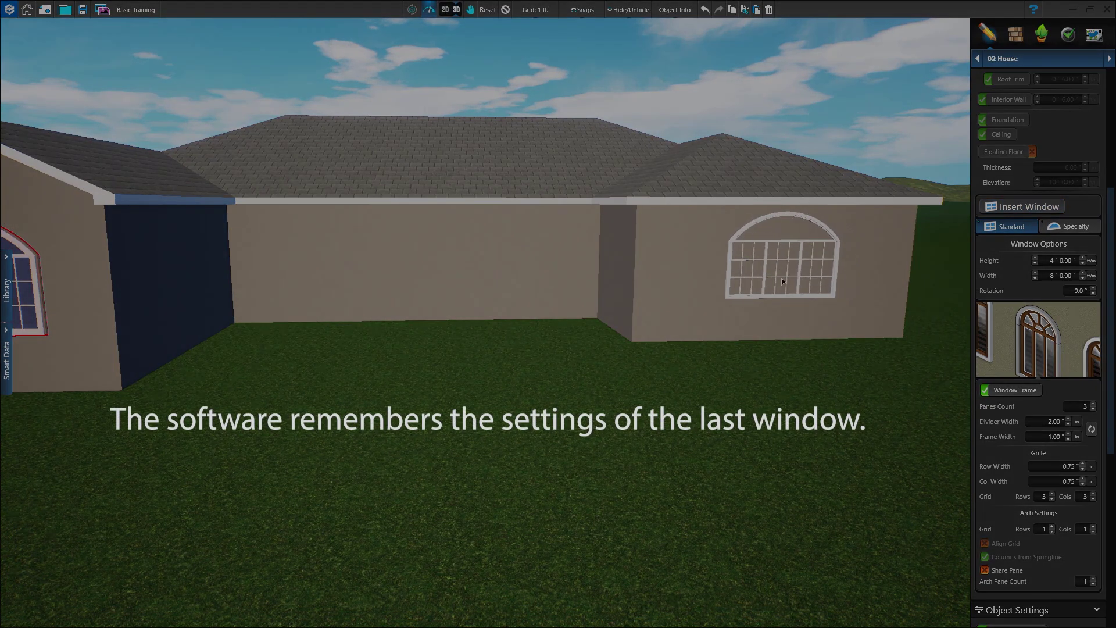
pyautogui.click(781, 278)
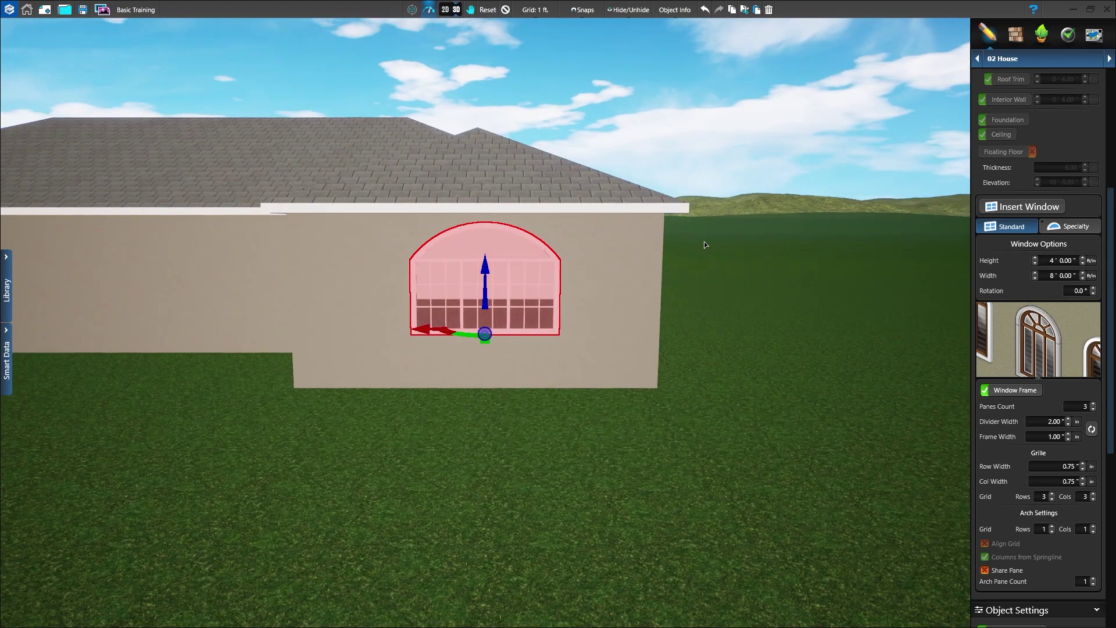
pyautogui.moveTo(710, 242); pyautogui.dragTo(765, 254)
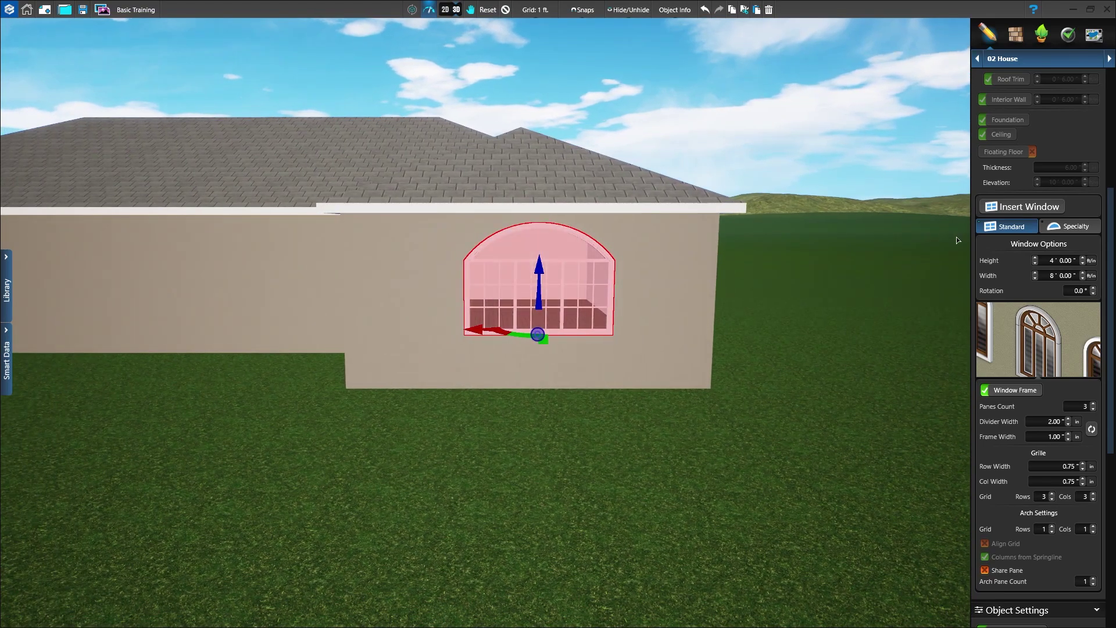
# Set the right-hand wing window's height to 4 ft 6 in and its width to 3 ft 6 in
pyautogui.doubleClick(1068, 261)
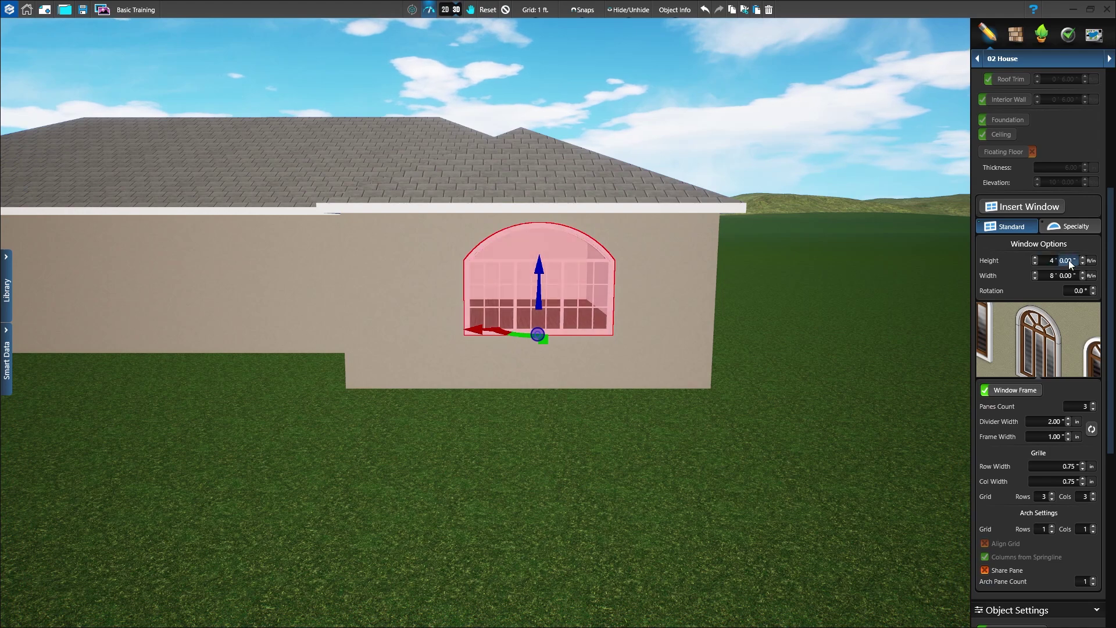
pyautogui.write('6')
pyautogui.doubleClick(1050, 277)
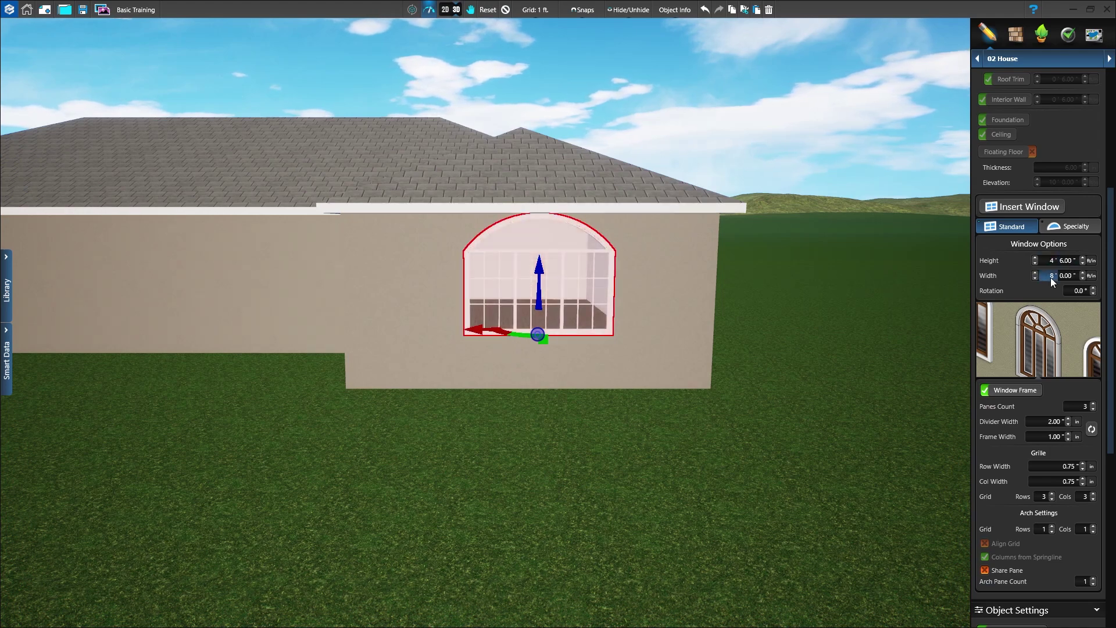
pyautogui.doubleClick(1068, 275)
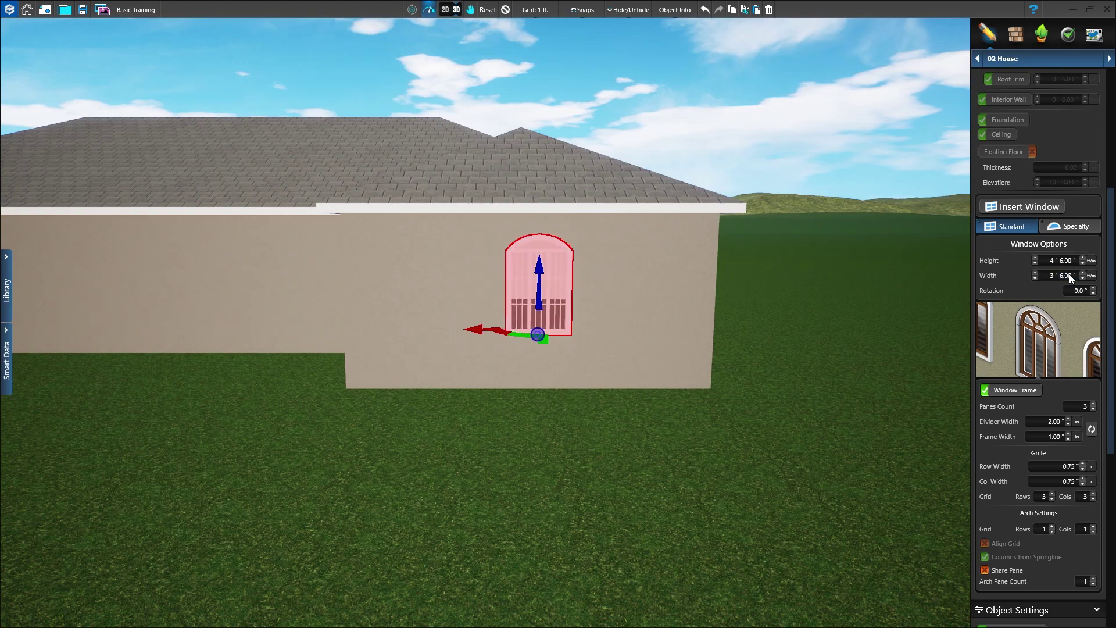
# Remove the arch from the right-hand wing window and reduce its panes count to 1
pyautogui.click(1038, 322)
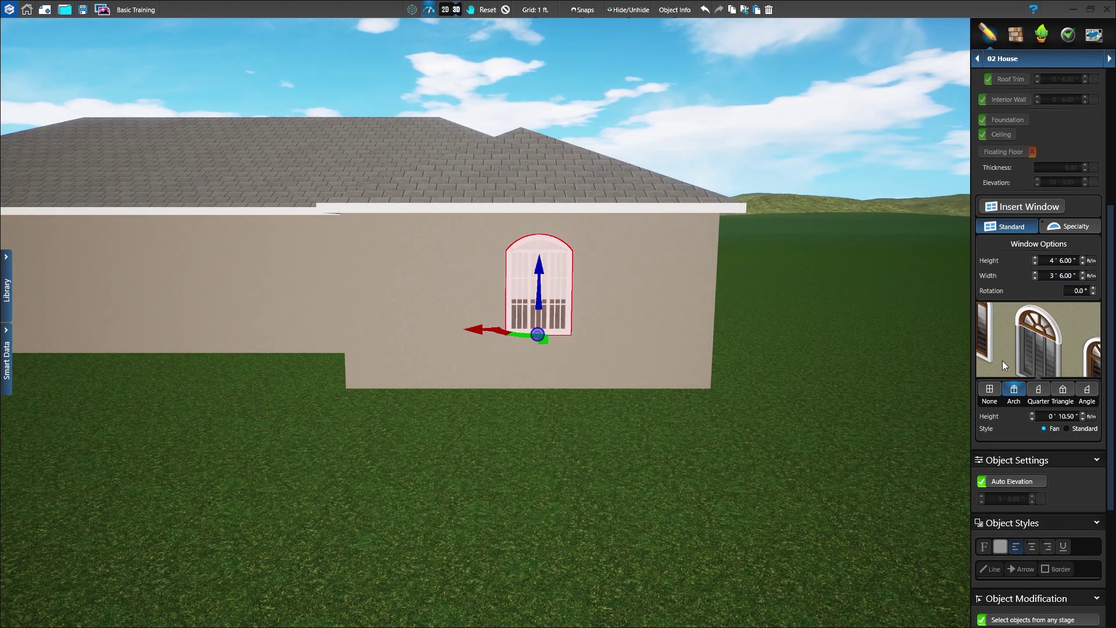
pyautogui.click(990, 391)
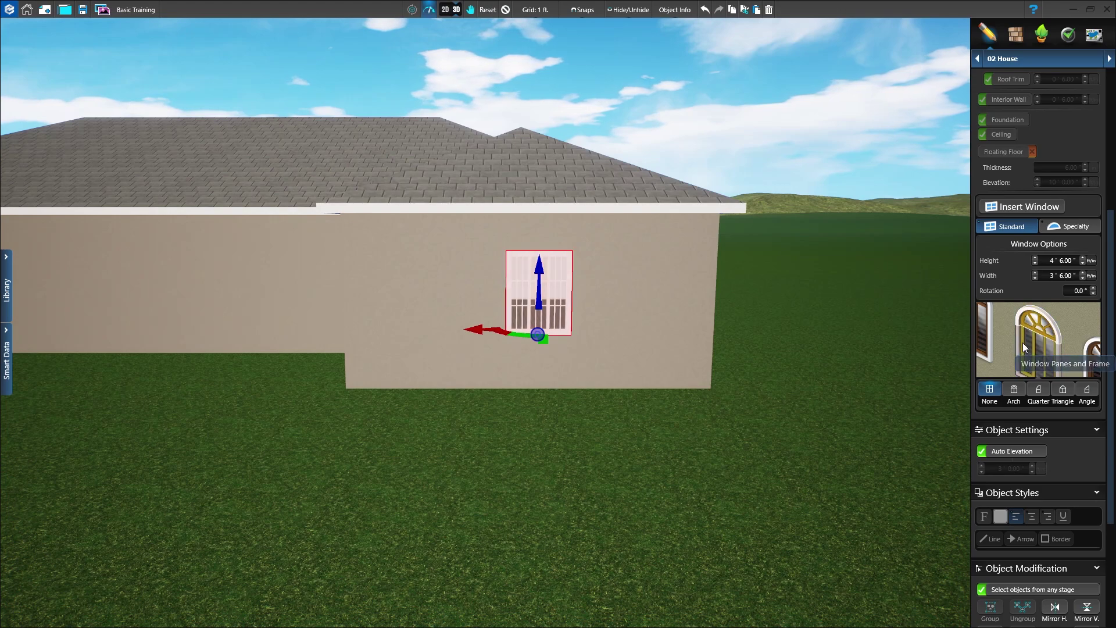
pyautogui.click(1024, 347)
pyautogui.click(1093, 410)
pyautogui.click(1093, 410)
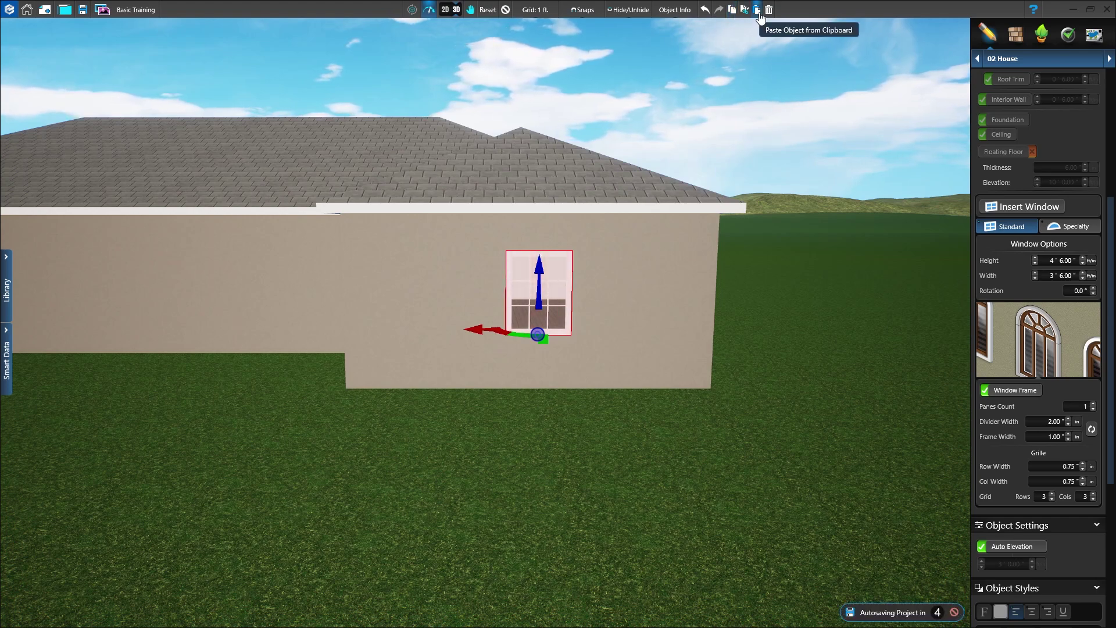
# Copy the right-hand wing window and paste one copy on each side of it in the same wall
pyautogui.click(758, 11)
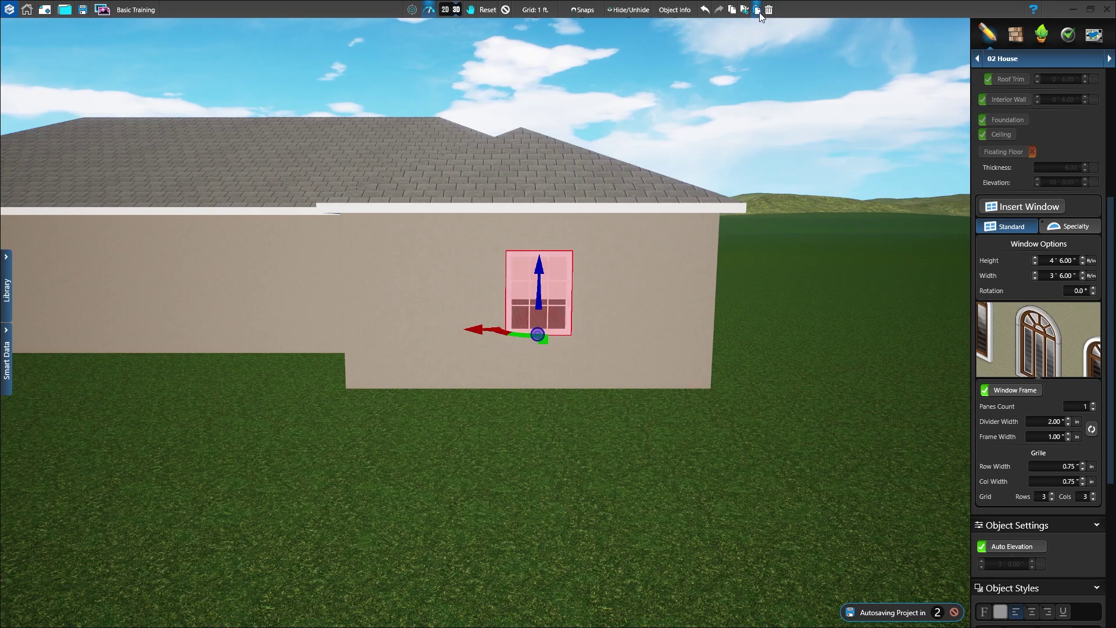
pyautogui.click(645, 268)
pyautogui.hotkey('ctrl', 'v')
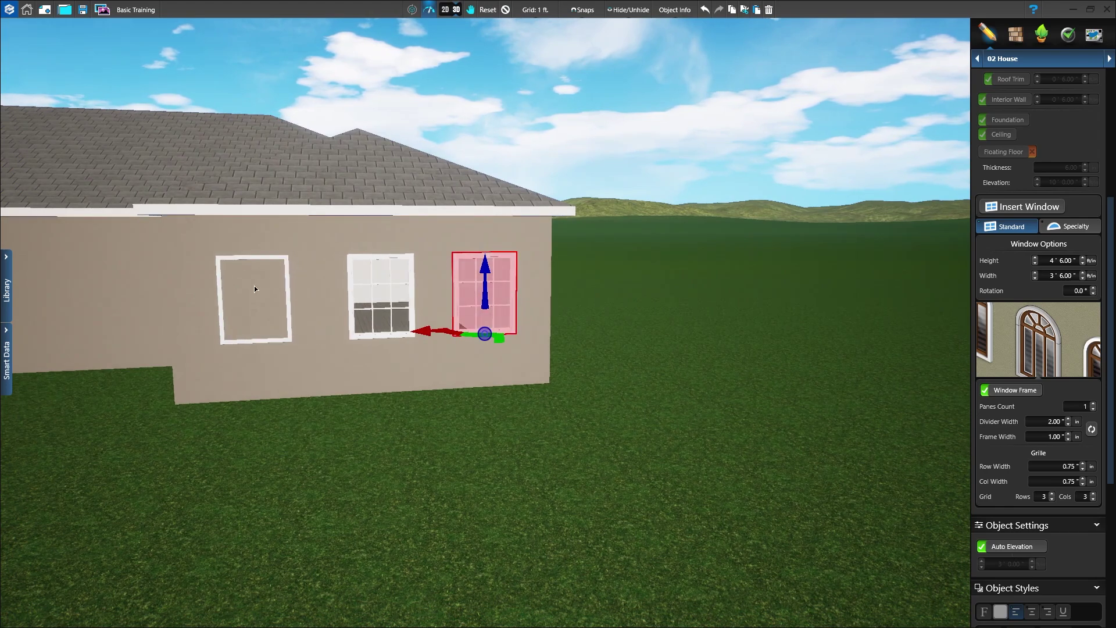
pyautogui.click(253, 286)
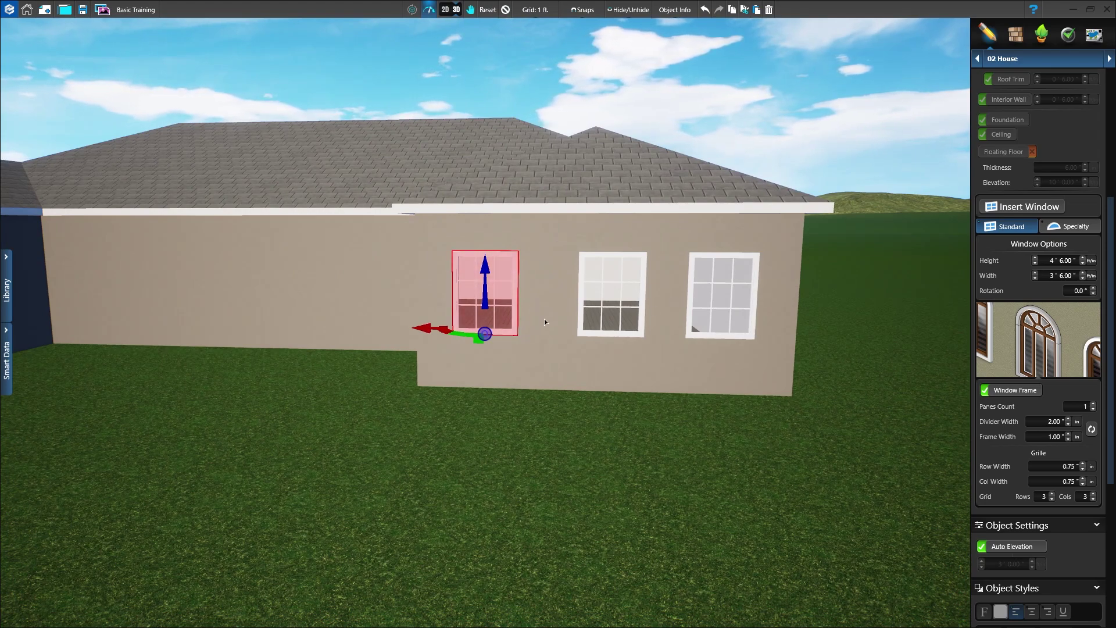
# Select all three windows in the right-hand wing's wall and distribute them evenly in the horizontal direction
pyautogui.keyDown('shift'); pyautogui.click(588, 335); pyautogui.keyUp('shift')
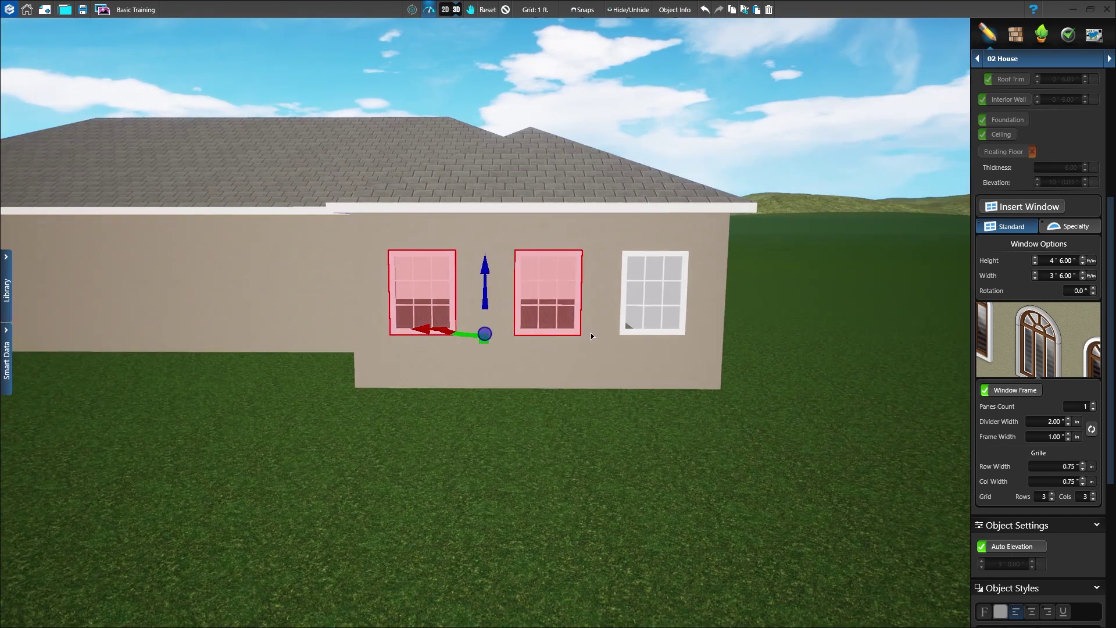
pyautogui.keyDown('shift'); pyautogui.click(623, 334); pyautogui.keyUp('shift')
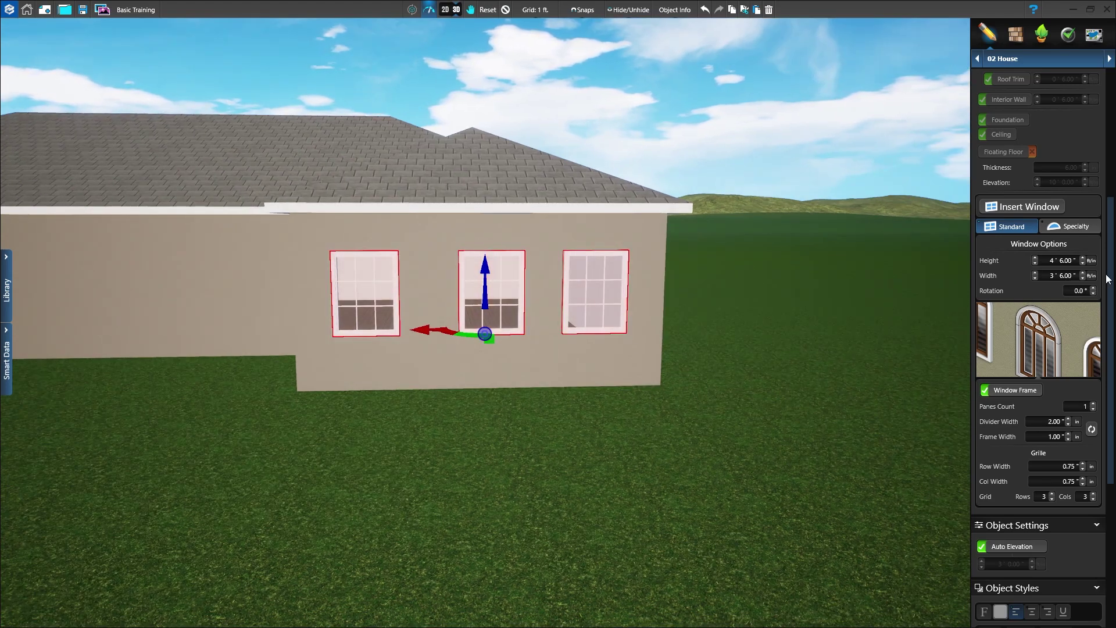
pyautogui.scroll(-3, 1108, 335)
pyautogui.scroll(-3, 1108, 335)
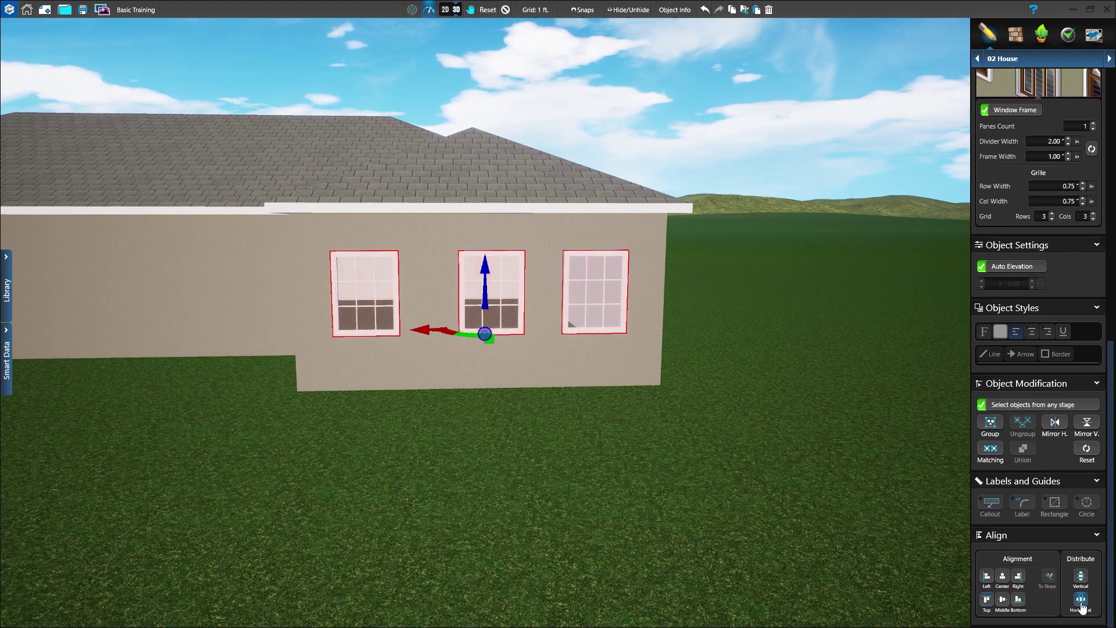
pyautogui.click(1079, 605)
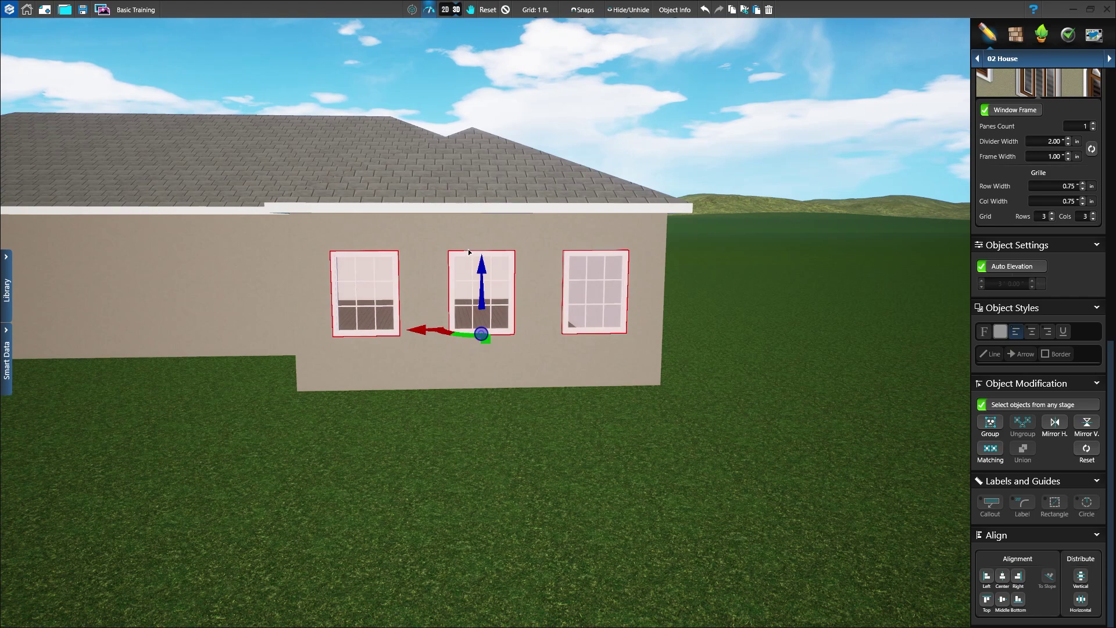
# Insert a French Style 80" H 6' Double Door with Panes in 2D at the middle of the recessed 30 ft wall
pyautogui.click(448, 10)
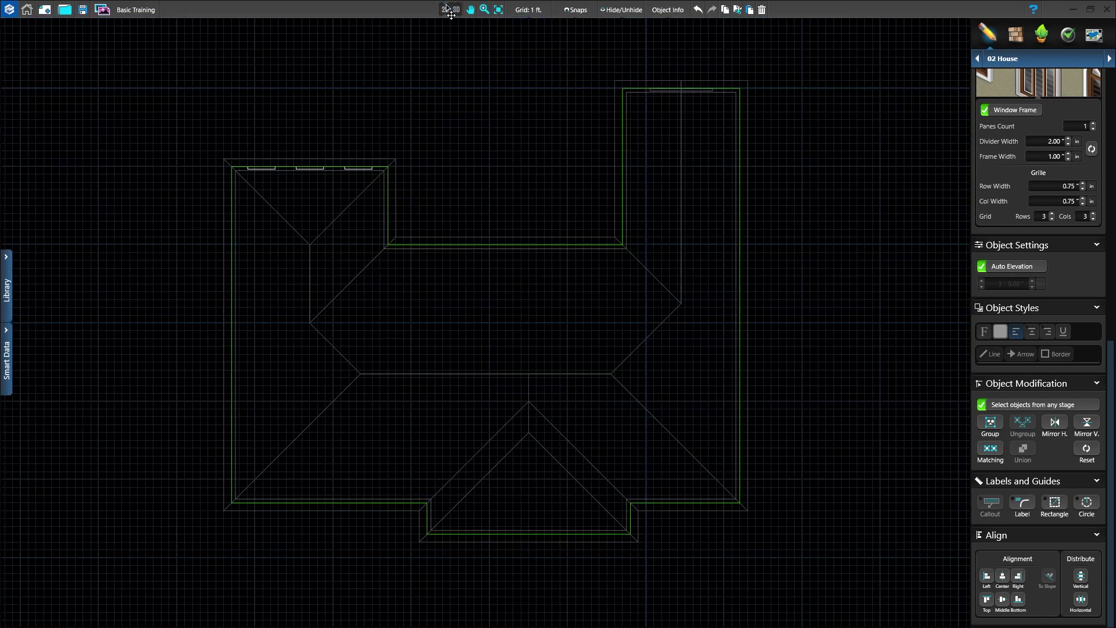
pyautogui.click(7, 258)
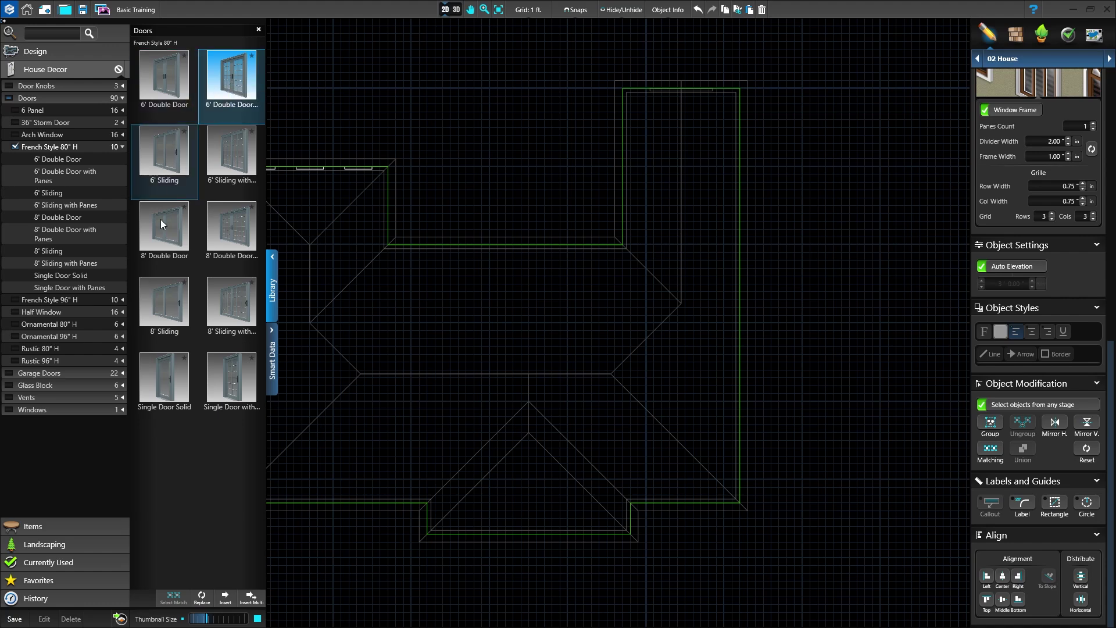
pyautogui.click(226, 598)
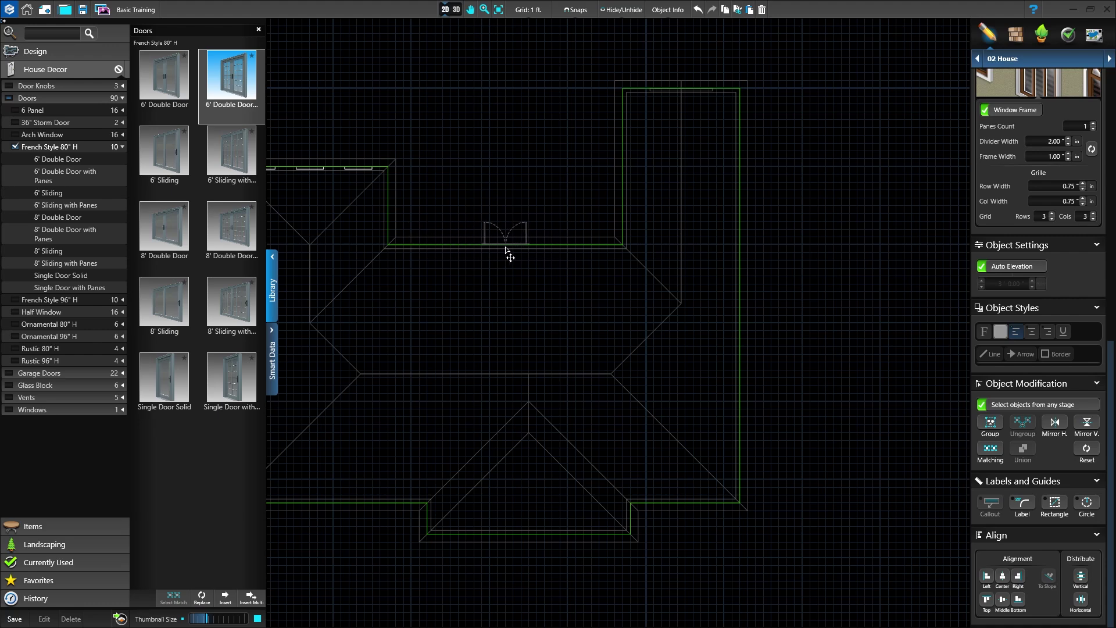
pyautogui.click(506, 249)
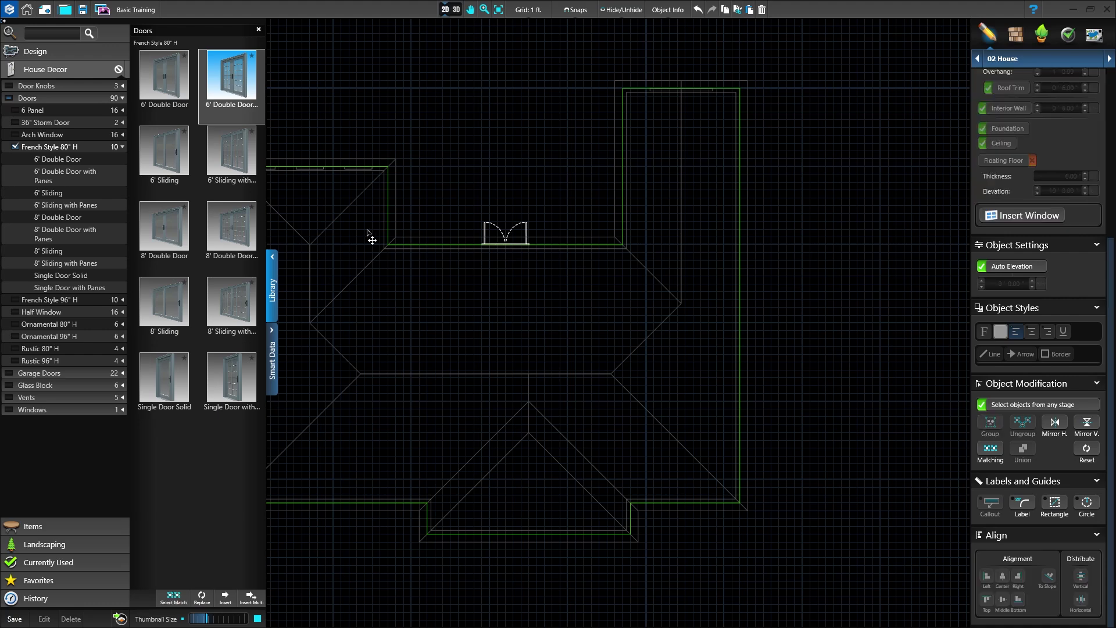
pyautogui.click(276, 265)
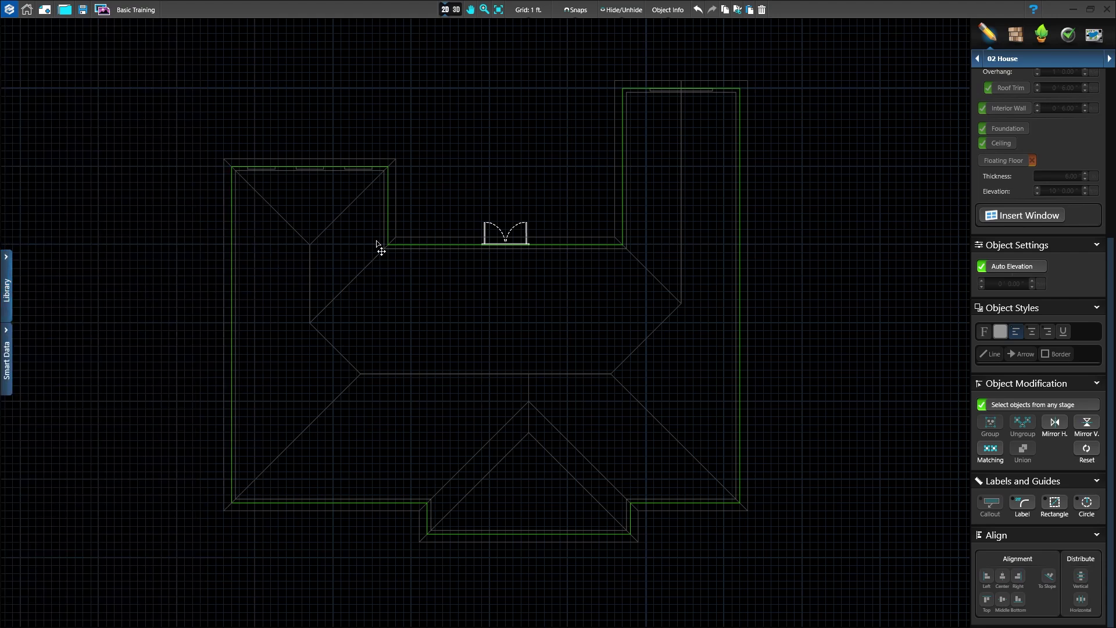
# View the house's interior in 3D and turn its interior walls off and back on
pyautogui.click(463, 248)
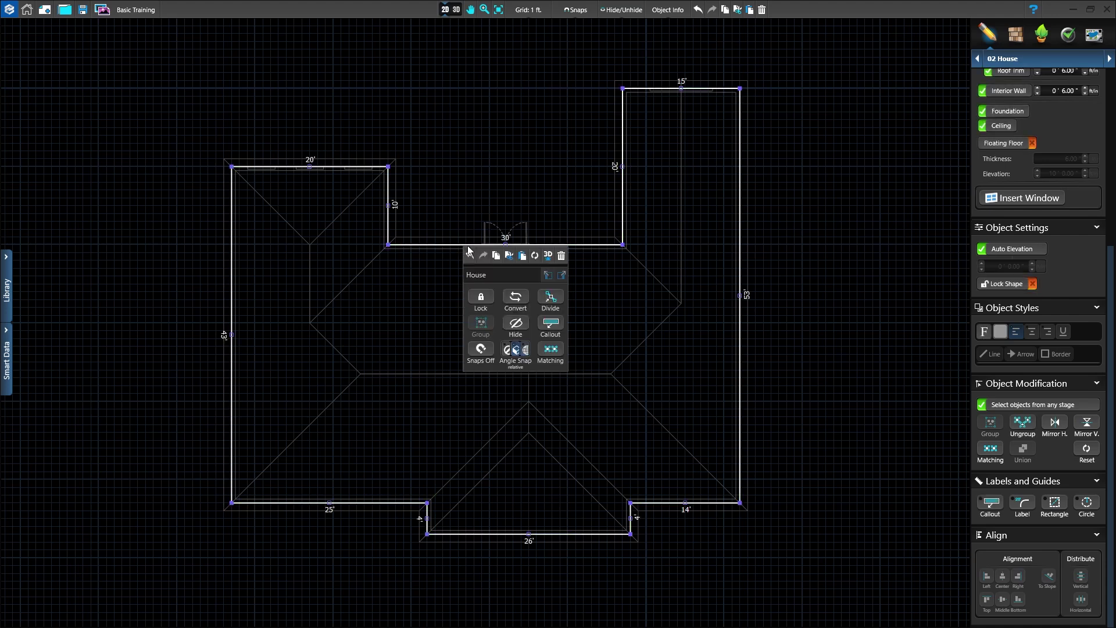
pyautogui.click(546, 256)
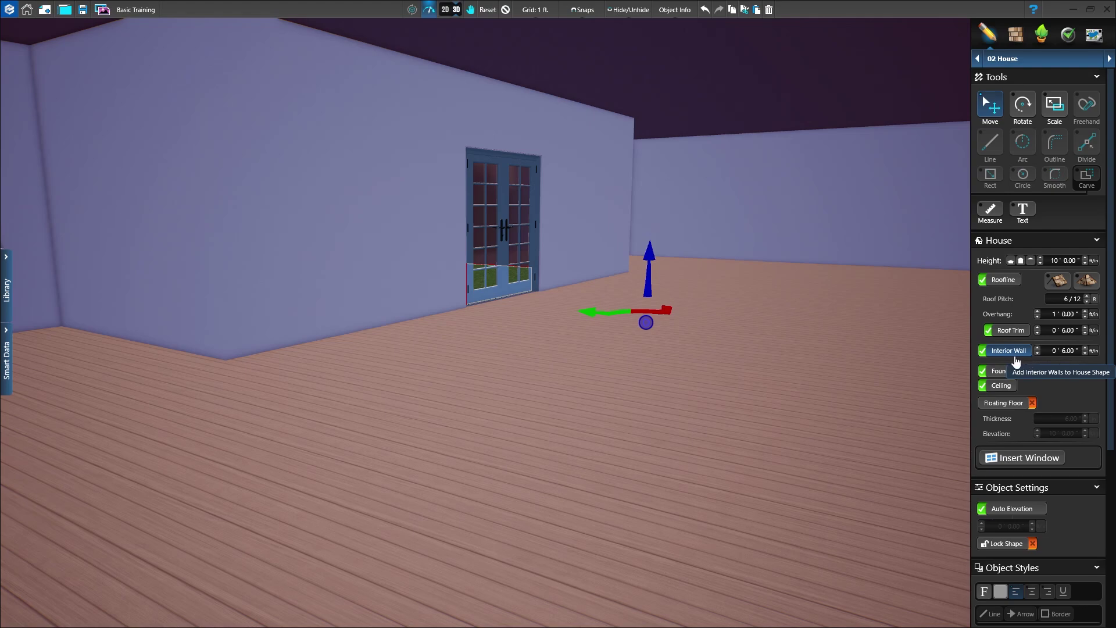
pyautogui.click(1008, 350)
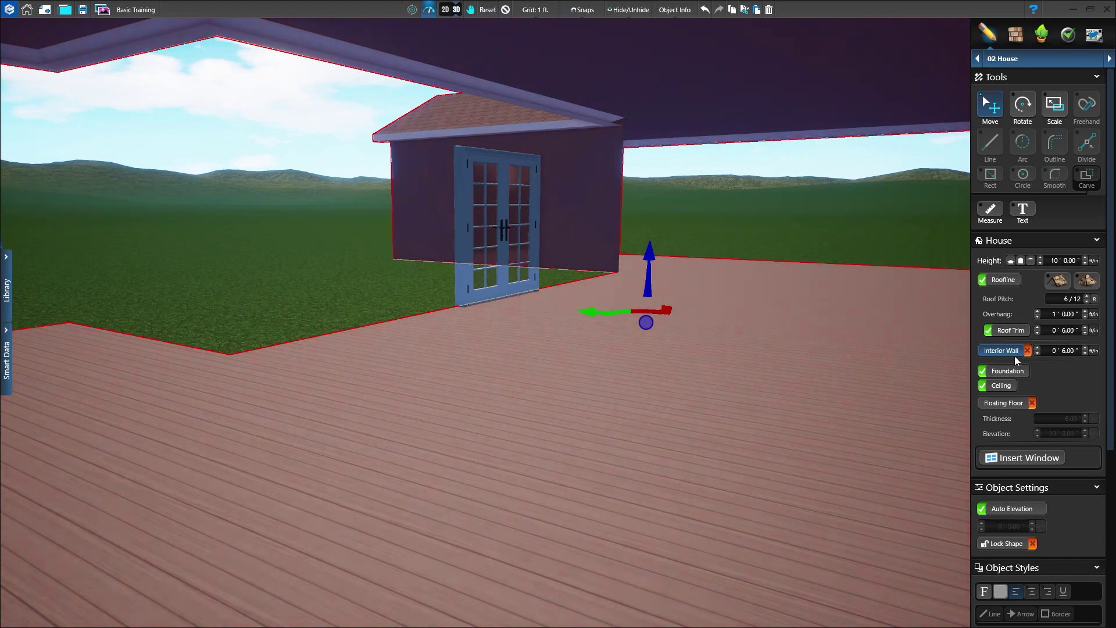
pyautogui.click(1014, 357)
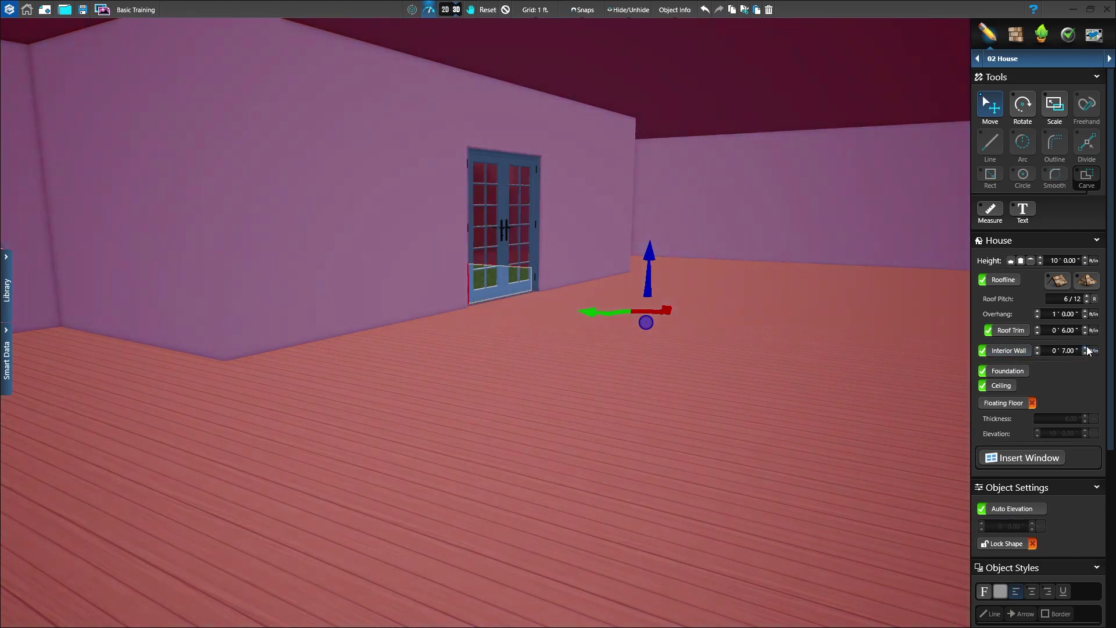
# Raise the interior wall thickness to 10 in and return it to 6 in
pyautogui.click(1084, 347)
pyautogui.click(1085, 348)
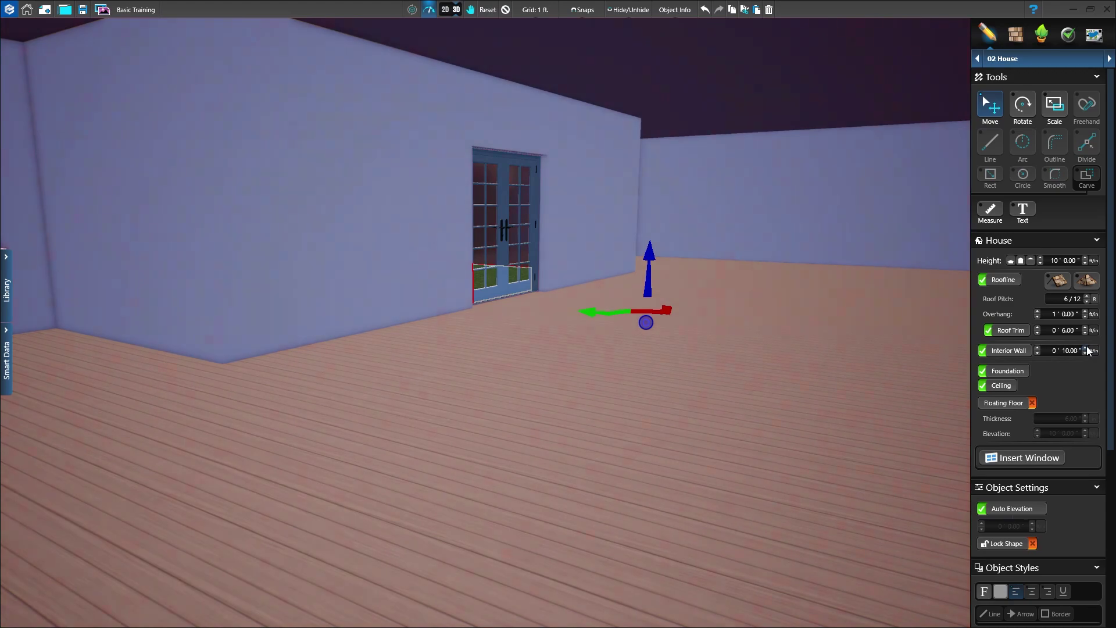
pyautogui.click(1084, 352)
pyautogui.click(1084, 353)
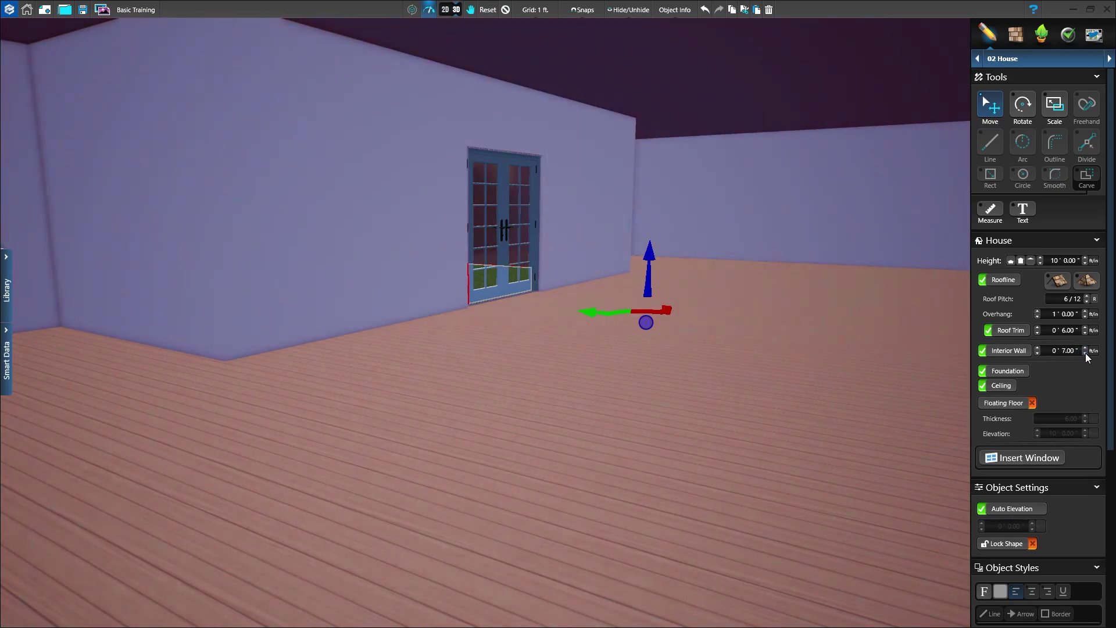
pyautogui.click(1085, 353)
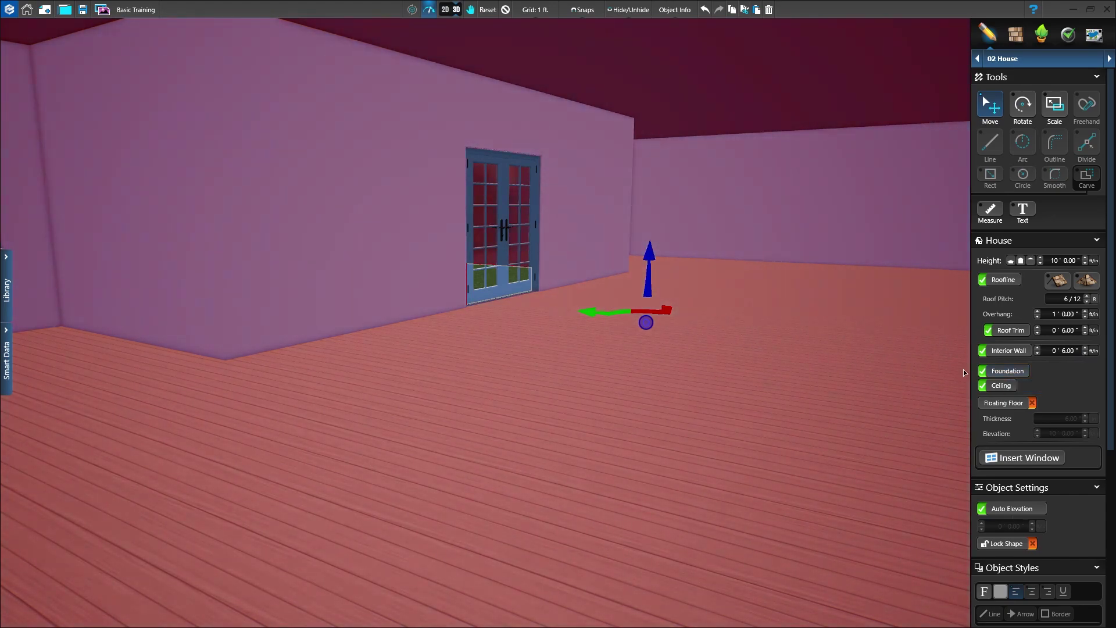
# Turn the house's foundation off and back on, and do the same with its ceiling
pyautogui.click(1009, 373)
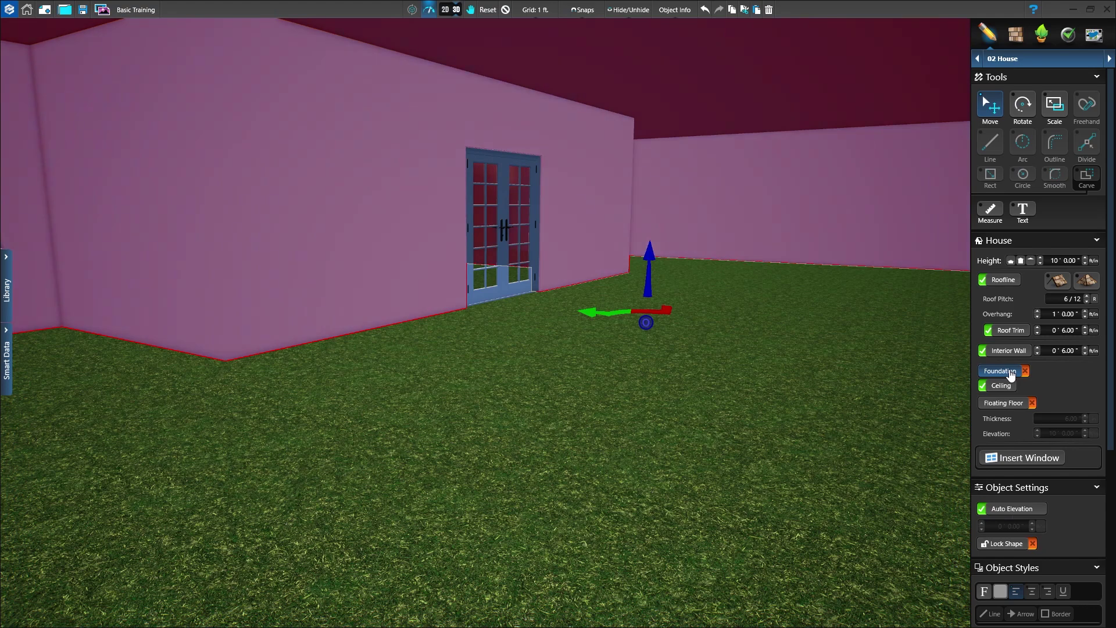
pyautogui.click(1010, 373)
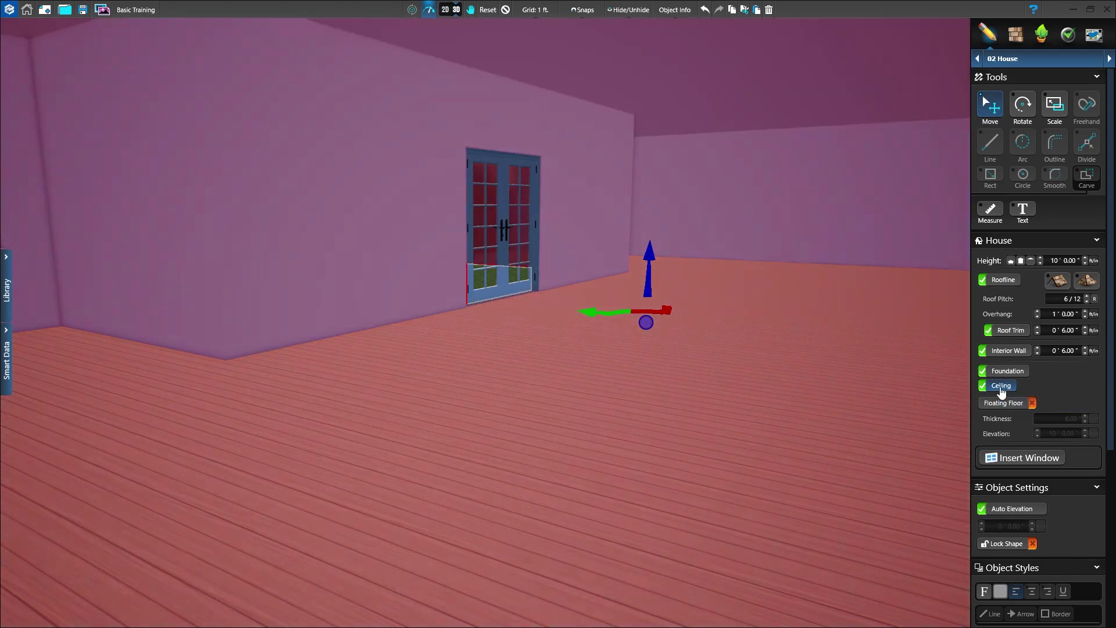
pyautogui.click(1000, 392)
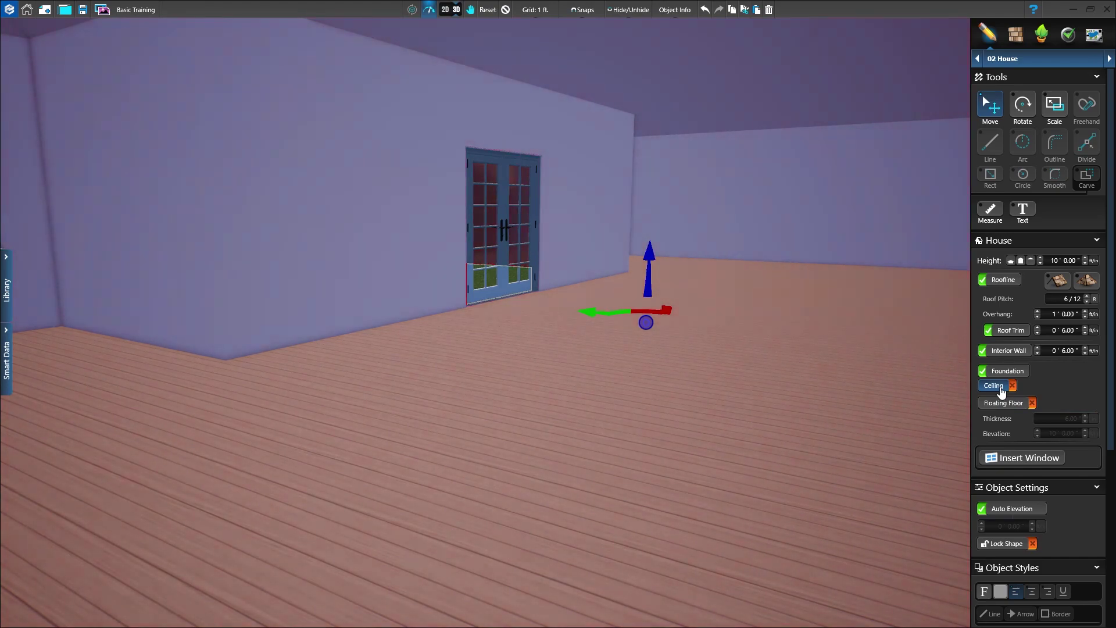
pyautogui.click(999, 391)
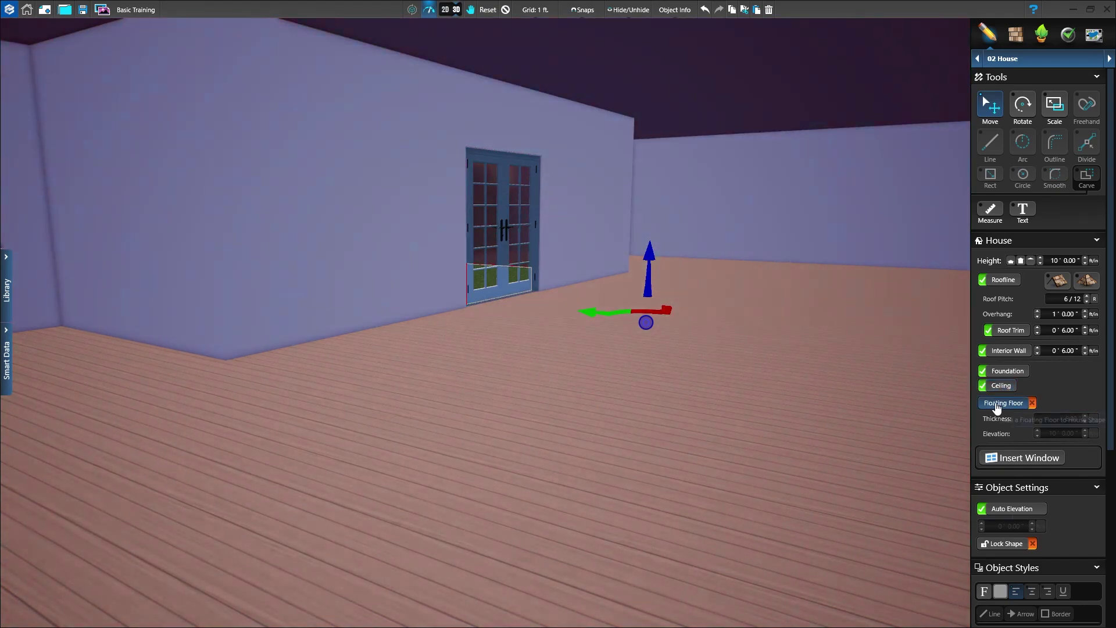
# Try a floating floor at an elevation of 8 ft in the house and remove it again
pyautogui.click(997, 404)
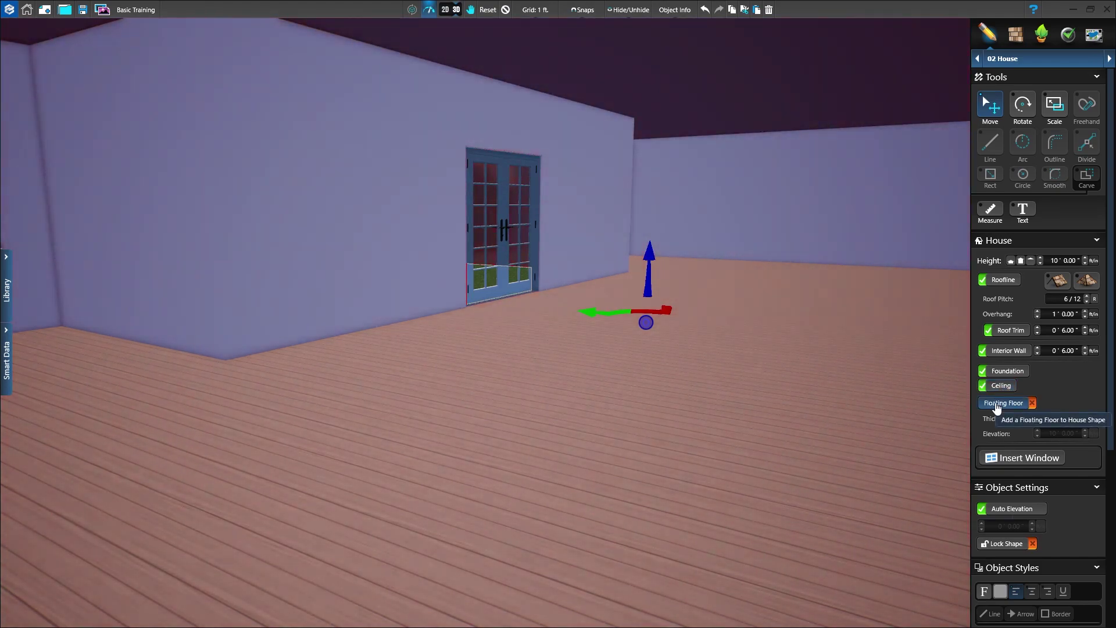
pyautogui.click(997, 404)
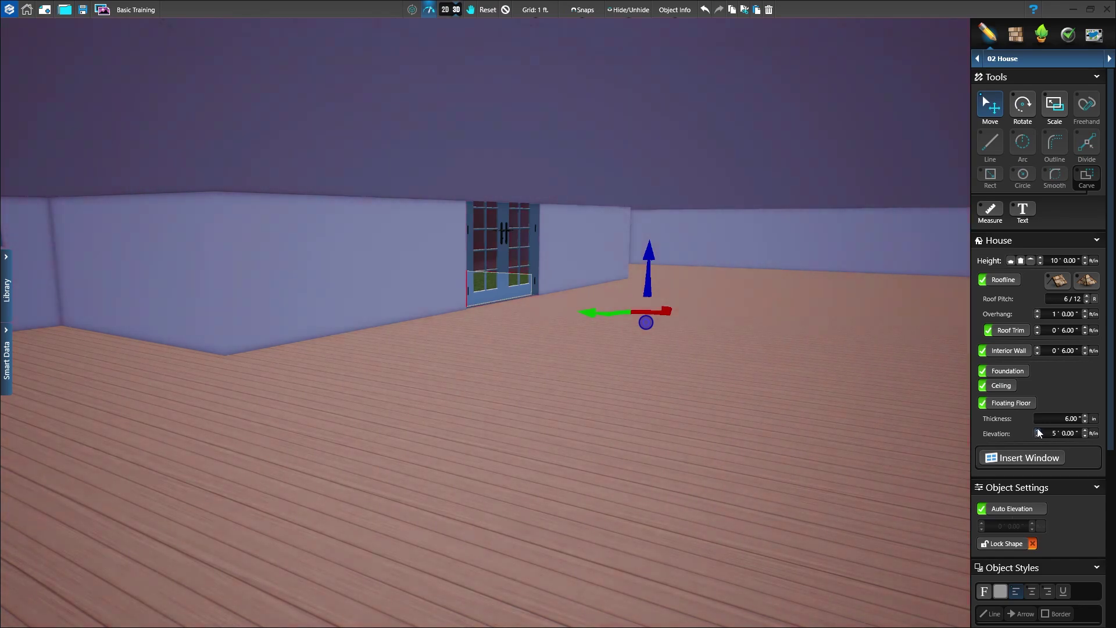
pyautogui.click(1038, 435)
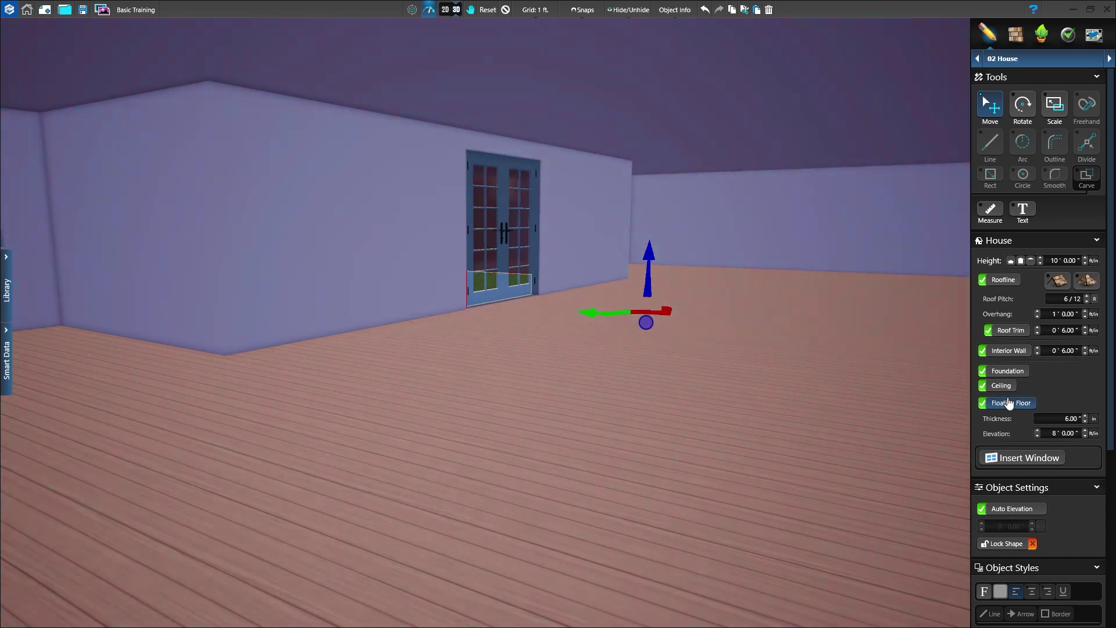
pyautogui.click(1008, 402)
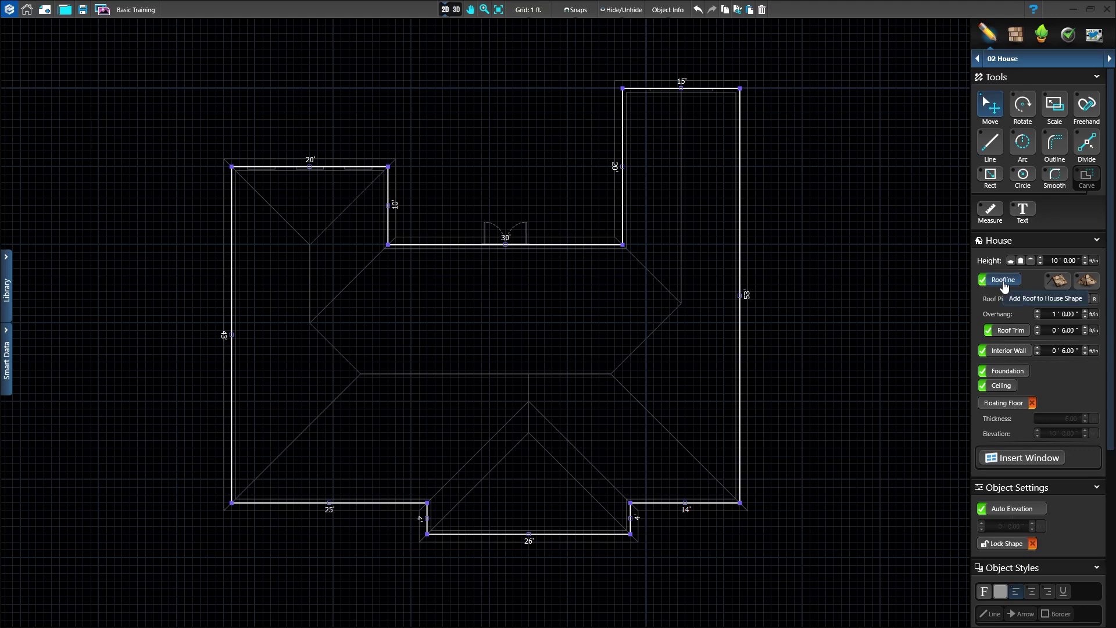
# Turn off the house's roofline in 2D and outline a new shape over it, bridging the double-door recess with a straight line between the wings
pyautogui.click(1003, 282)
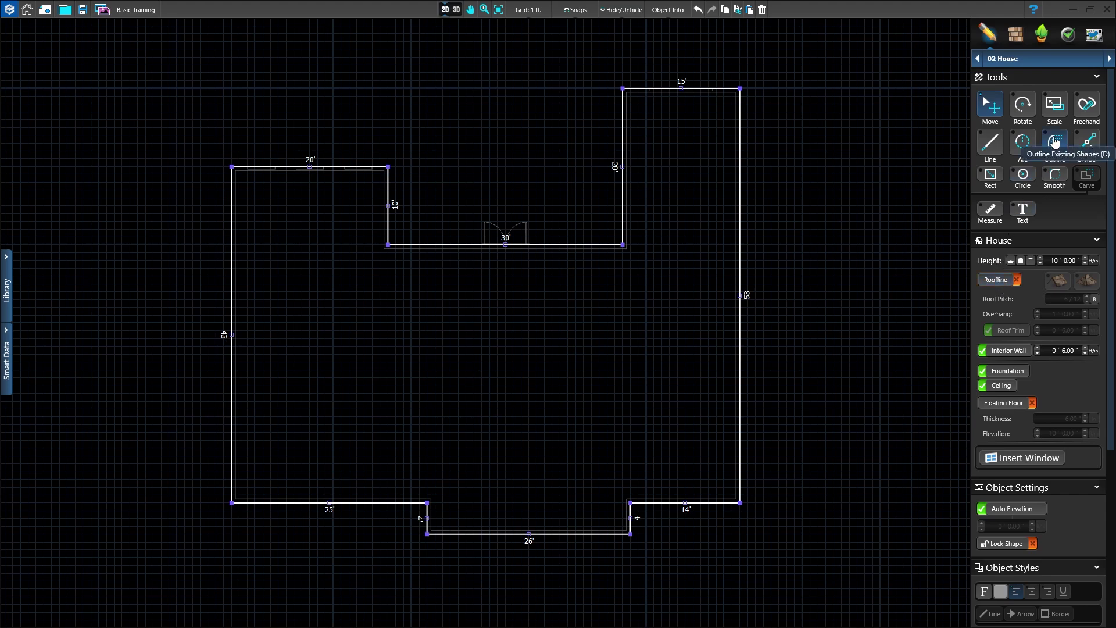
pyautogui.click(1055, 143)
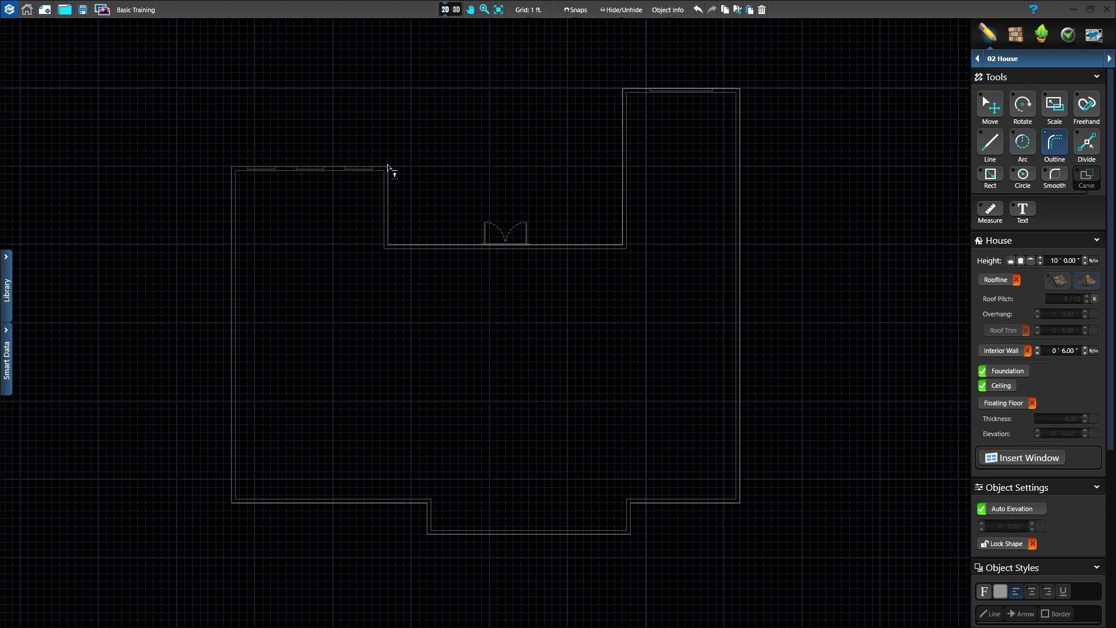
pyautogui.moveTo(388, 168)
pyautogui.mouseDown()
pyautogui.moveTo(221, 179)
pyautogui.moveTo(218, 362)
pyautogui.moveTo(264, 533)
pyautogui.moveTo(476, 586)
pyautogui.moveTo(734, 528)
pyautogui.moveTo(778, 227)
pyautogui.moveTo(730, 86)
pyautogui.moveTo(617, 85)
pyautogui.moveTo(618, 169)
pyautogui.mouseUp()
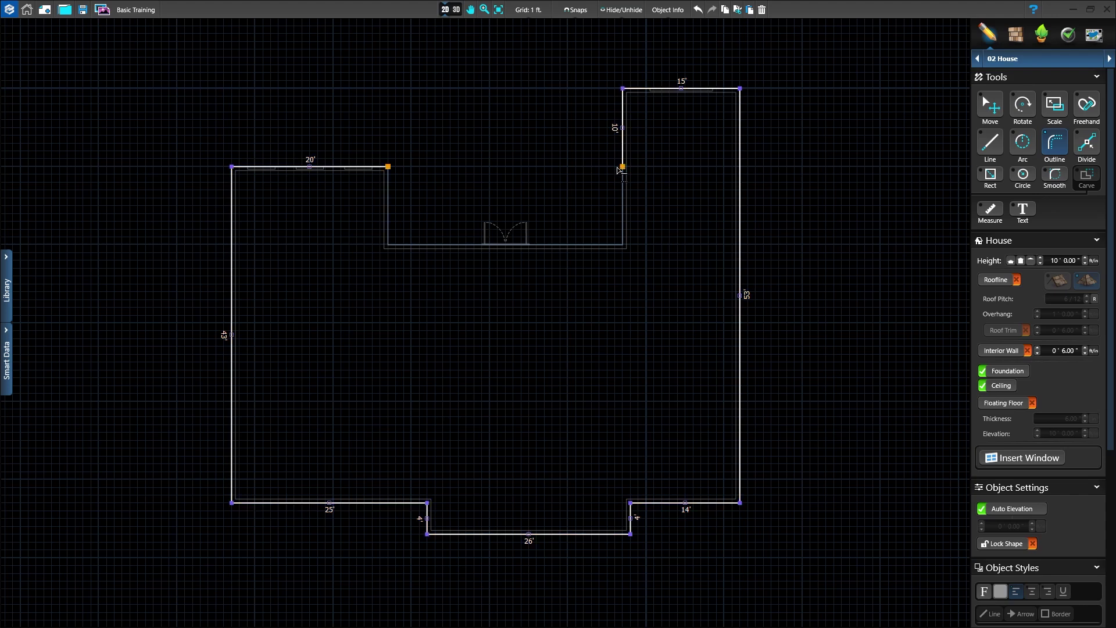
pyautogui.press('l')
pyautogui.click(619, 169)
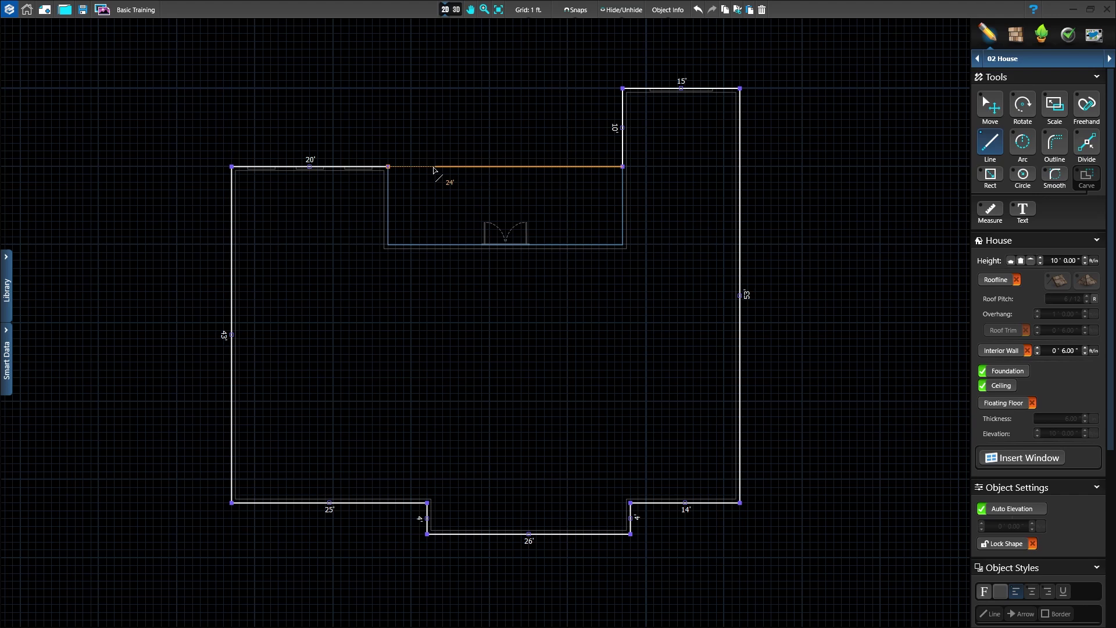
pyautogui.click(388, 167)
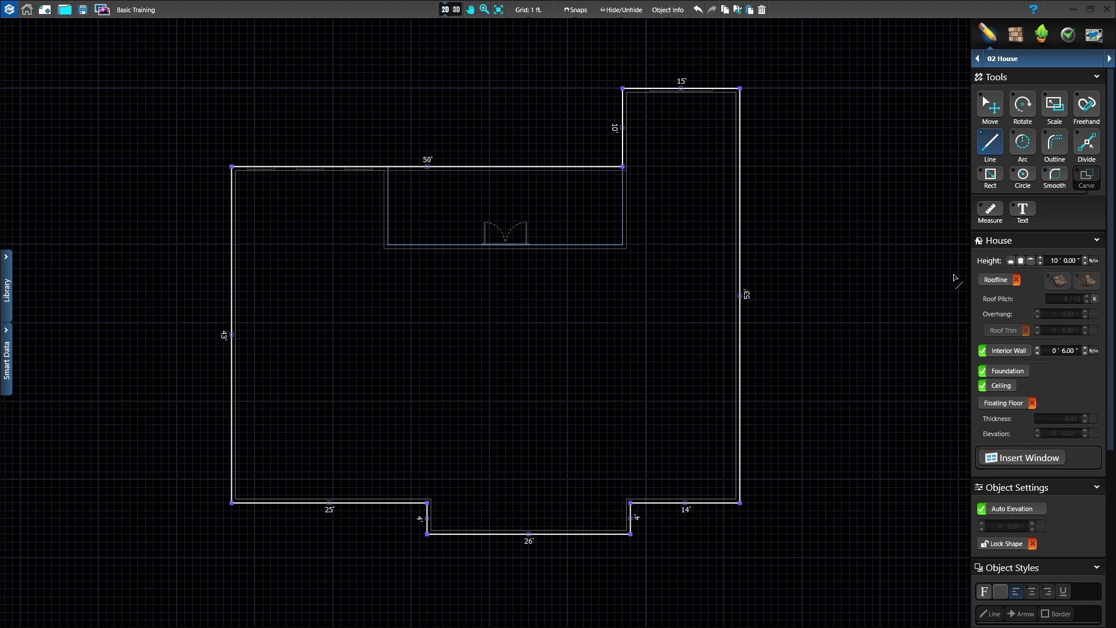
# Turn on the roofline of the new outlined shape and set it to Roof Only
pyautogui.click(997, 281)
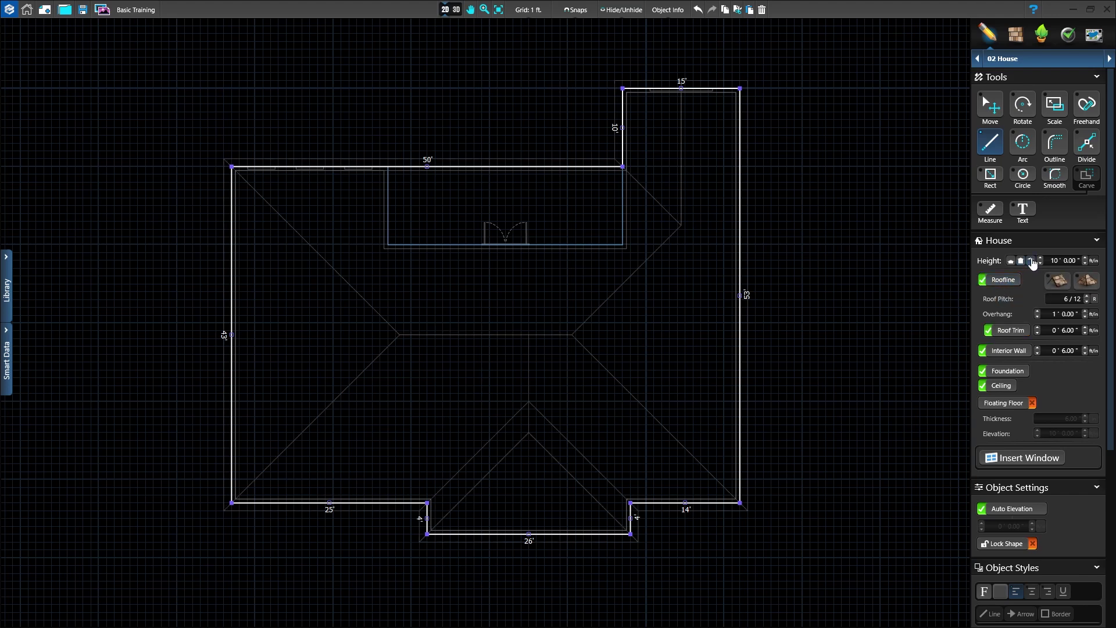
pyautogui.click(1031, 261)
# Raise the separate roof in 3D to an elevation of 10 ft and set its height to 1 in
pyautogui.click(457, 10)
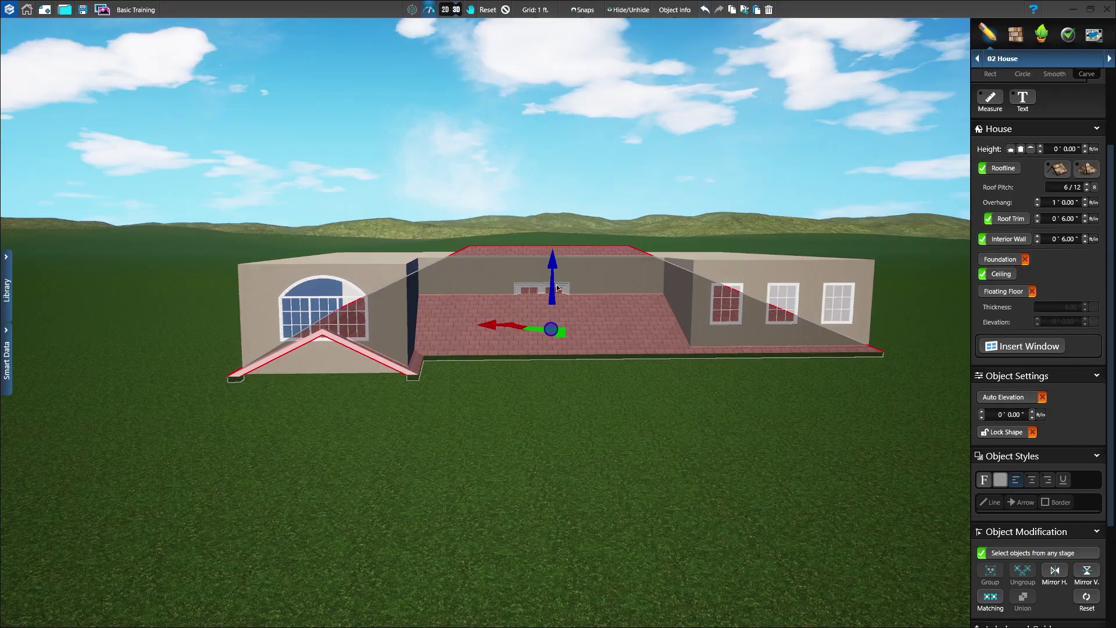
pyautogui.moveTo(552, 263); pyautogui.dragTo(555, 201)
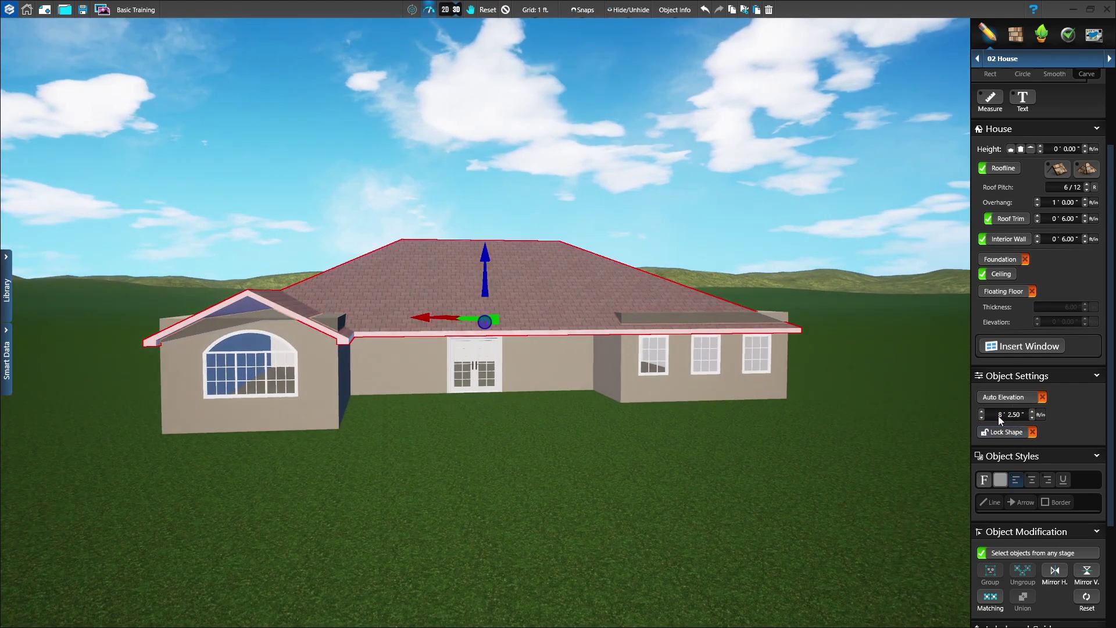
pyautogui.doubleClick(999, 416)
pyautogui.write('10')
pyautogui.click(1017, 416)
pyautogui.write('0')
pyautogui.press('Return')
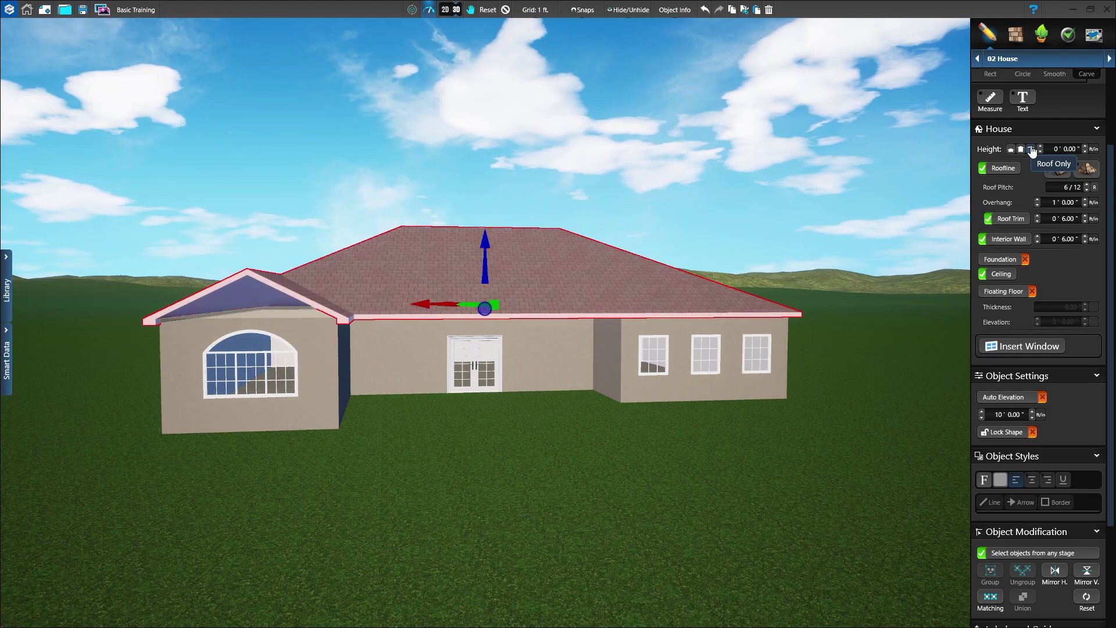
pyautogui.click(1085, 146)
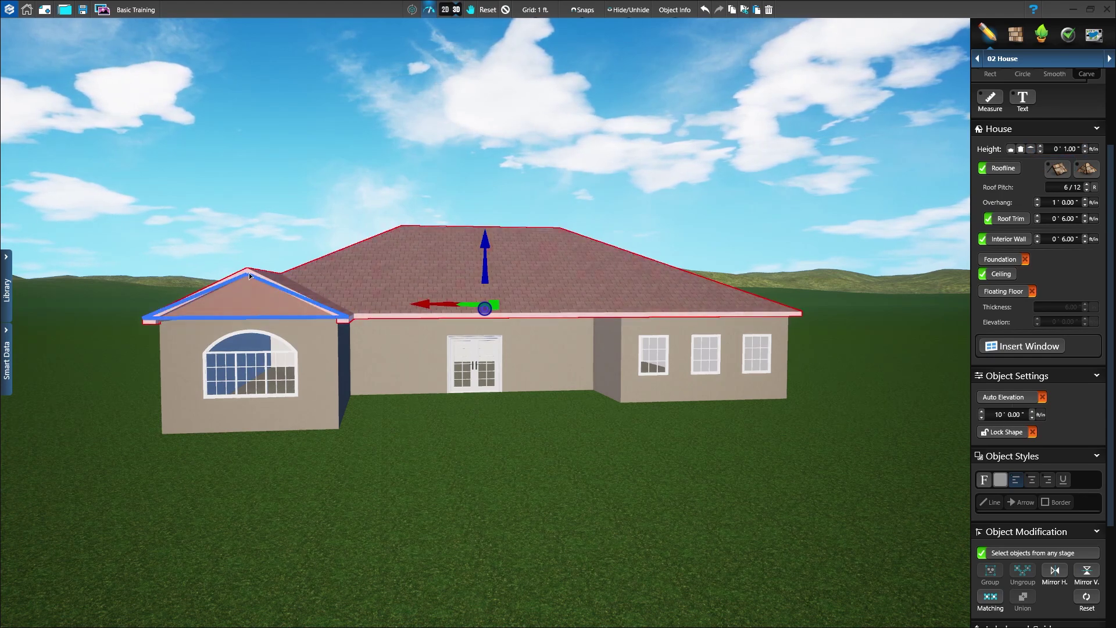